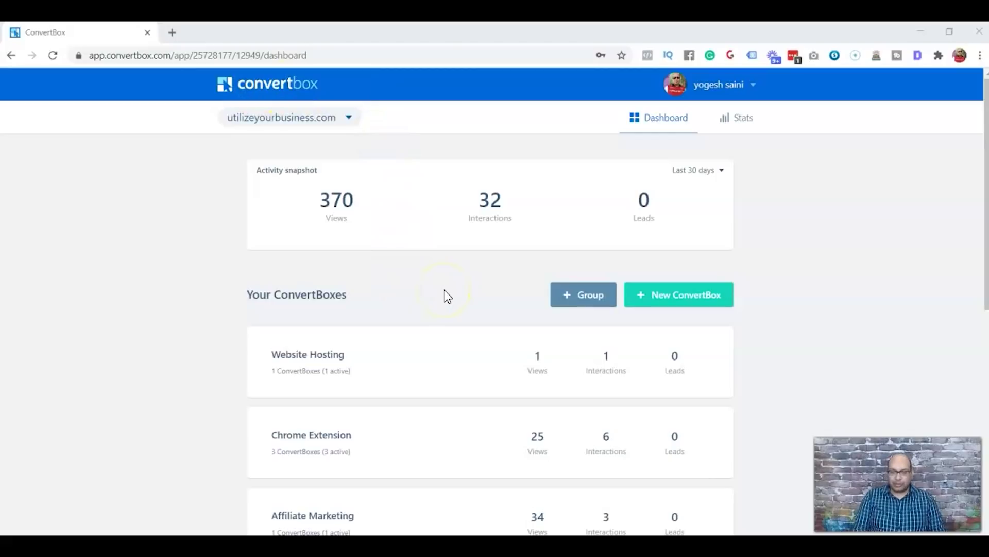
Step: Create a new ConvertBox group named 'Quiz test'
left_click(591, 295)
left_click(426, 216)
type("Quiz test")
left_click(616, 256)
left_click(603, 268)
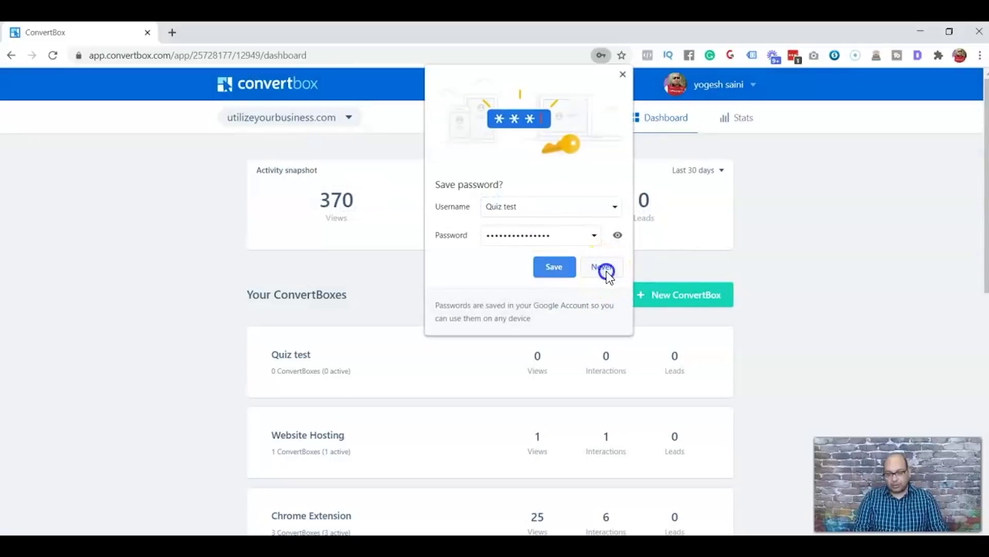
Step: Start a new center-modal ConvertBox named Quiz Funnel in the Quiz test group
left_click(680, 301)
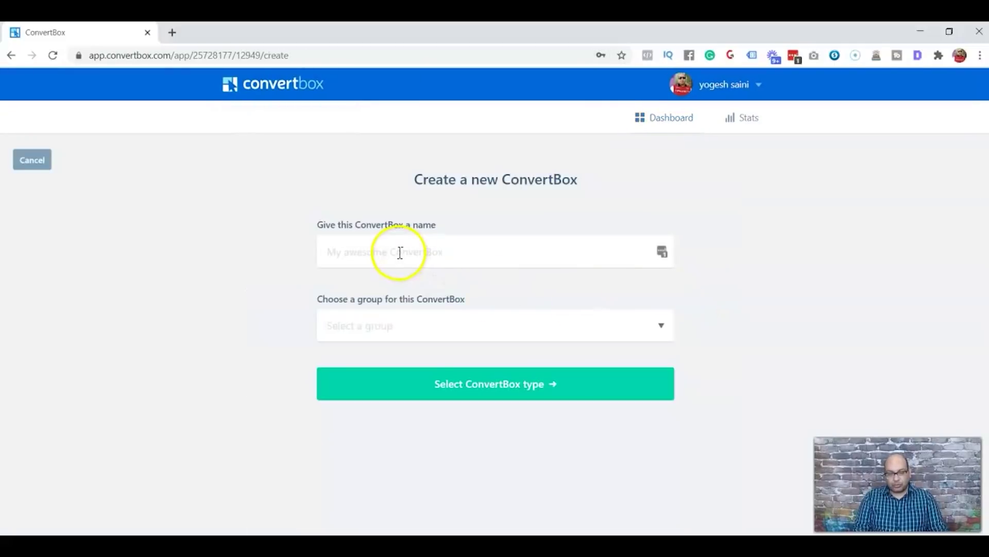
left_click(400, 253)
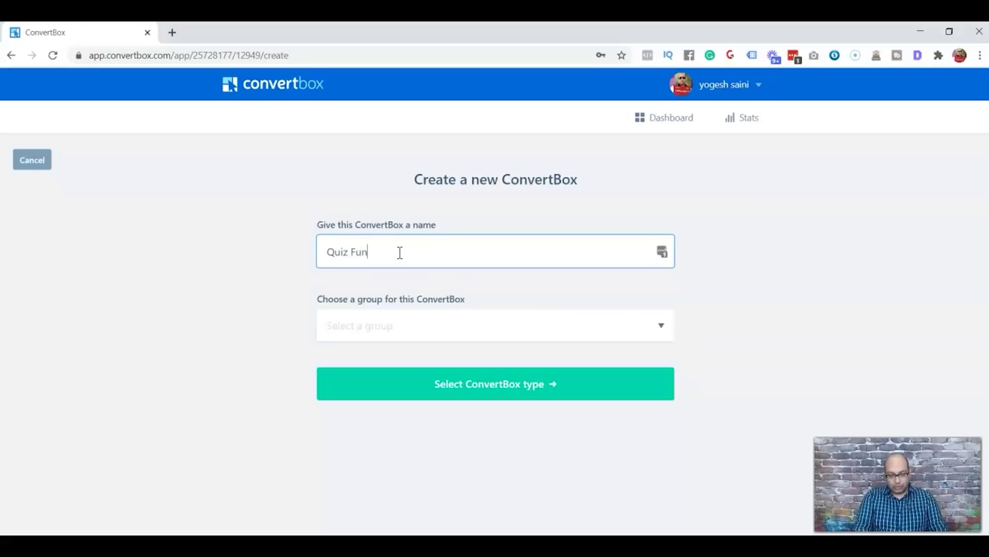
left_click(400, 296)
left_click(393, 325)
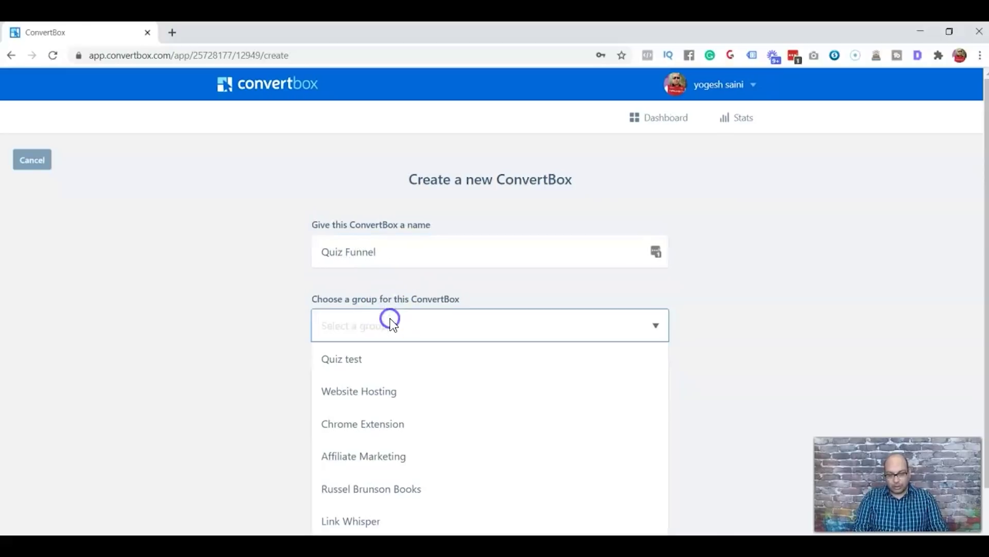
left_click(348, 361)
left_click(519, 393)
left_click_drag(983, 187, 984, 215)
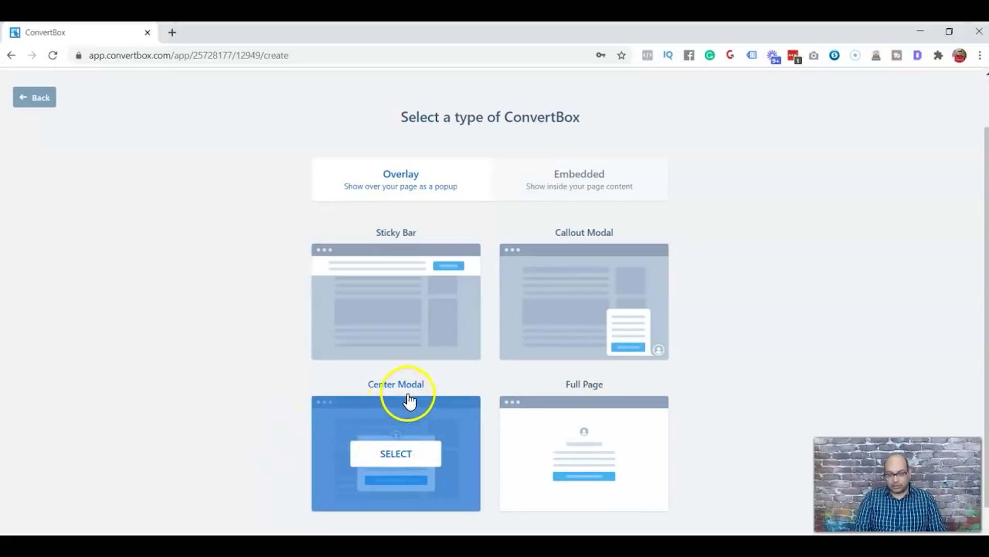
left_click(398, 454)
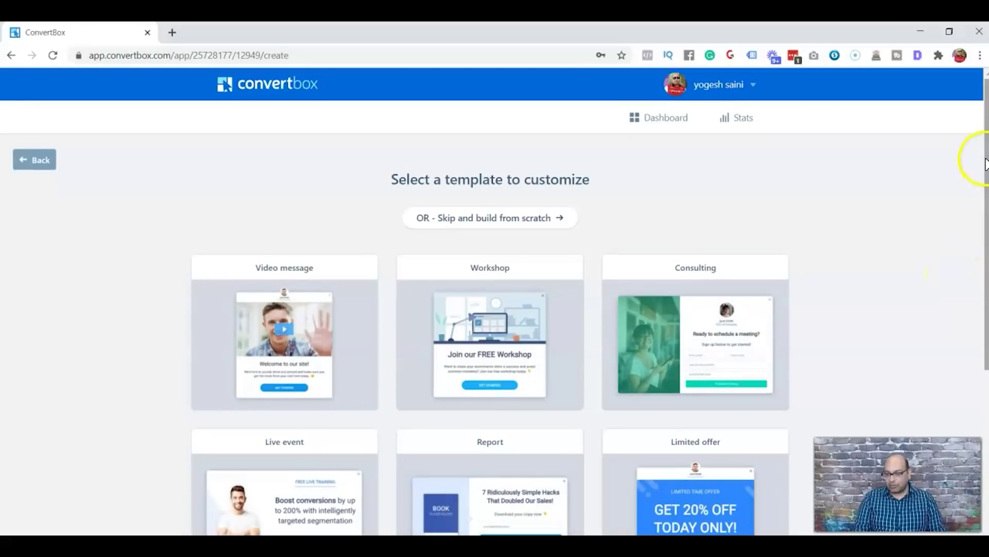
left_click_drag(984, 154, 977, 330)
mouse_move(279, 336)
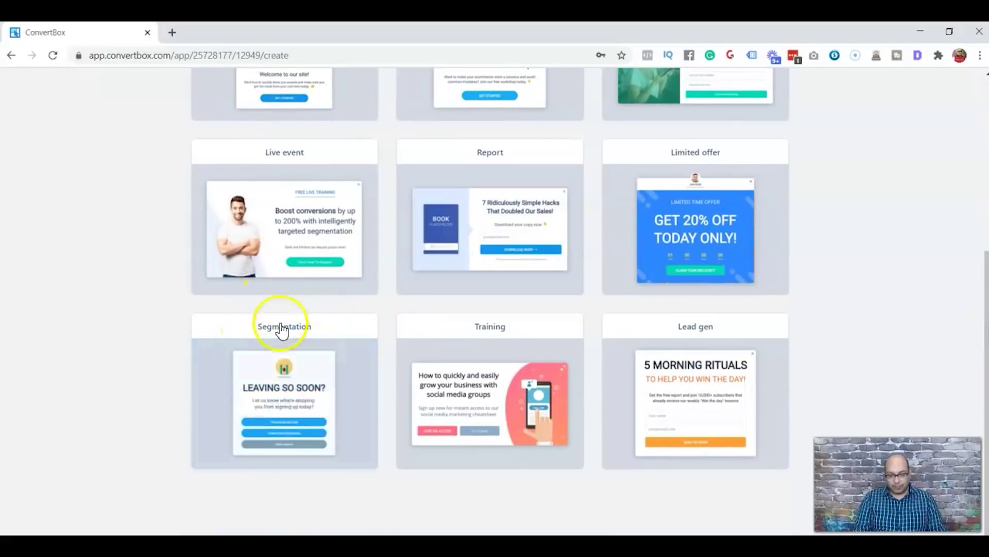
Step: Start from the Segmentation template and delete its emoji image and answer buttons
left_click(273, 403)
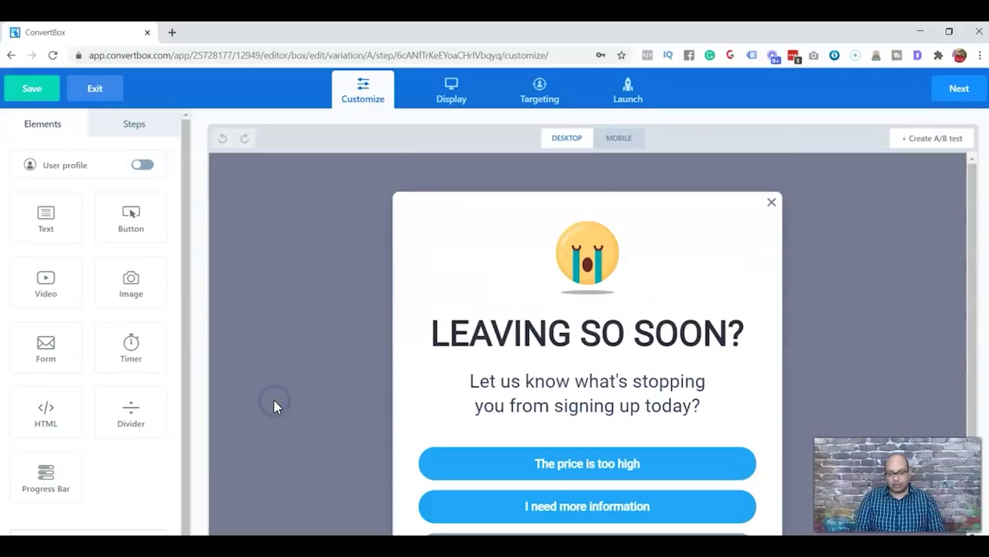
left_click(758, 215)
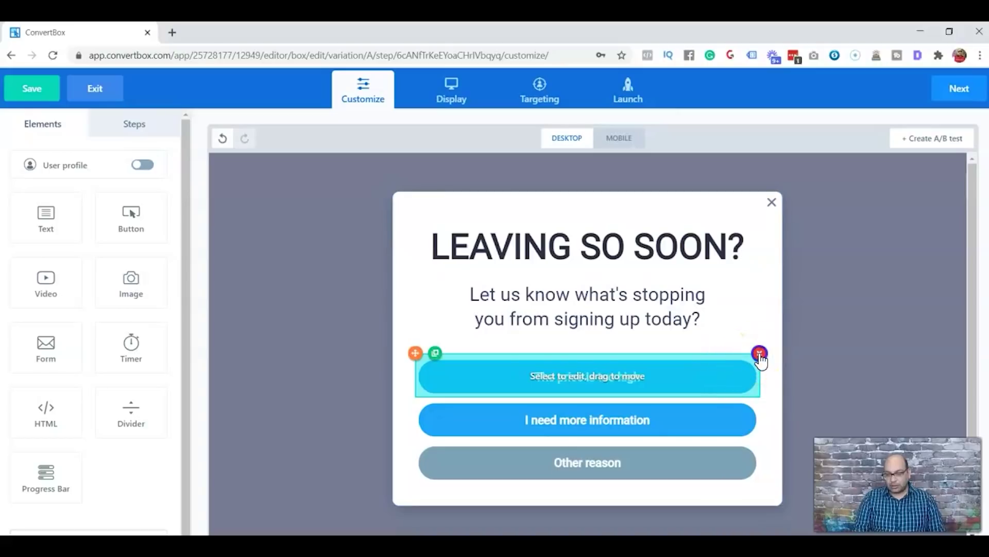
left_click(760, 353)
left_click(757, 381)
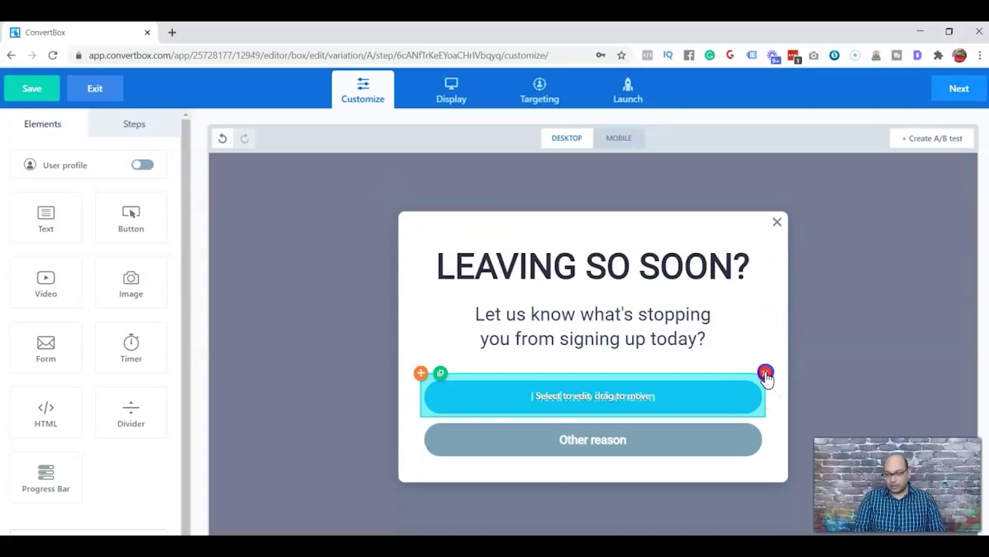
left_click(766, 395)
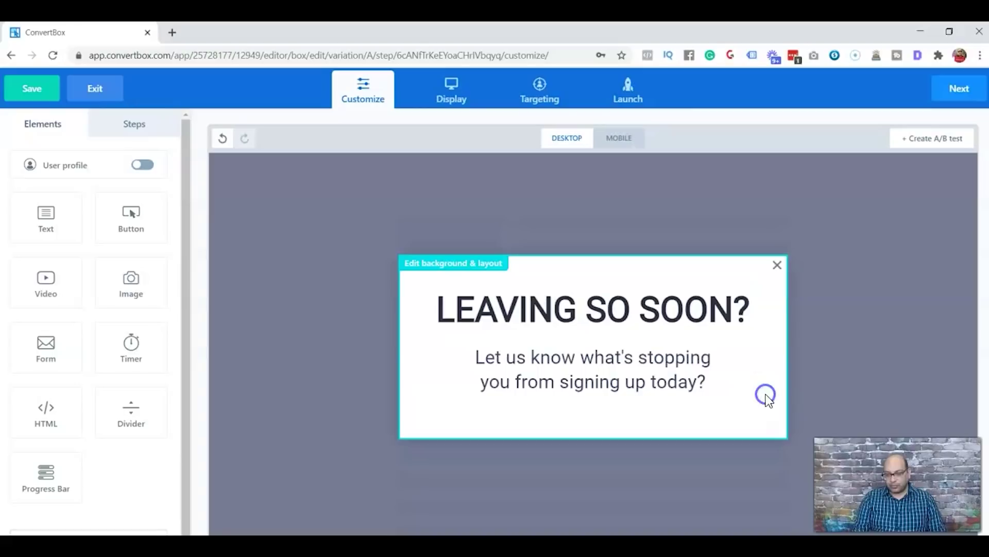
left_click(765, 277)
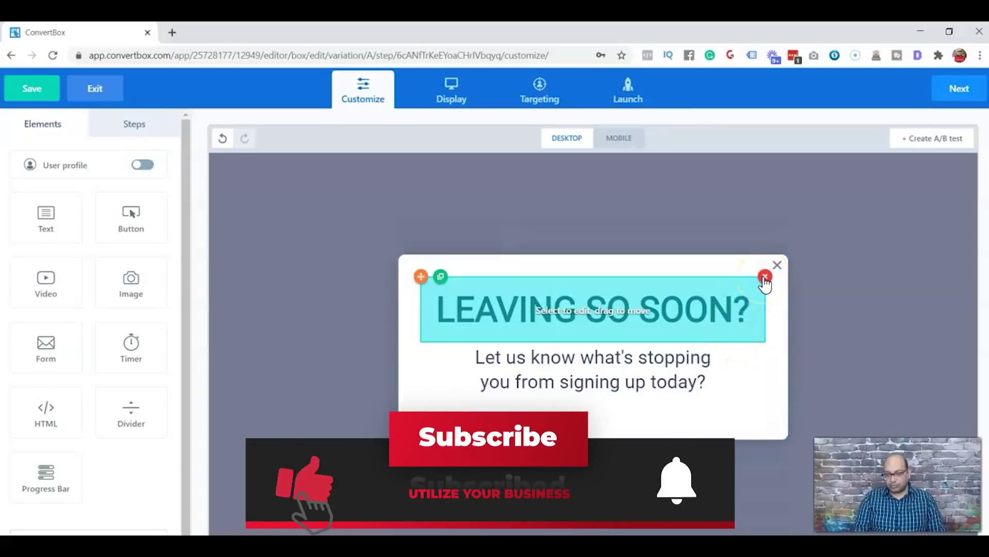
Step: Change the heading to 'Are You Interested in Online Marketing?' and delete the subtext
left_click(746, 315)
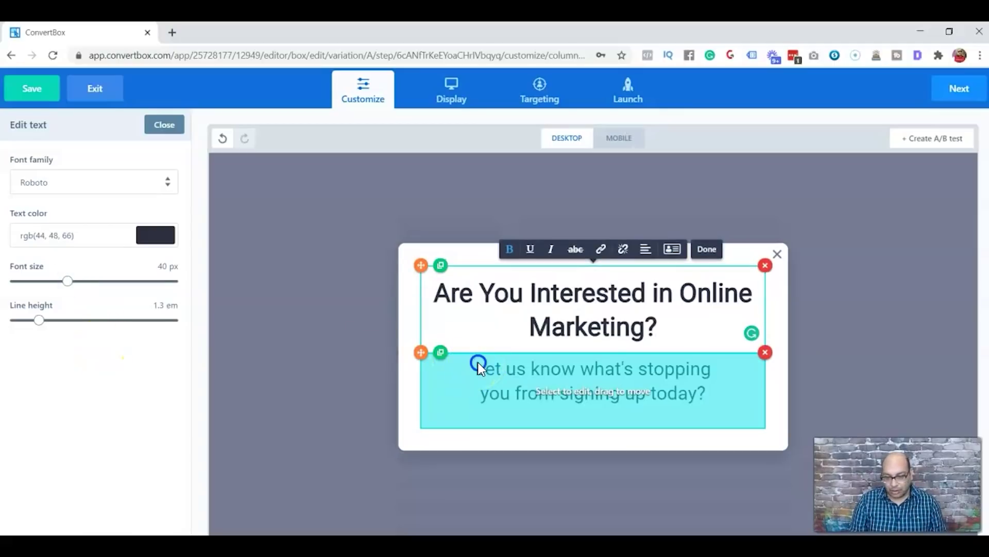
left_click(478, 367)
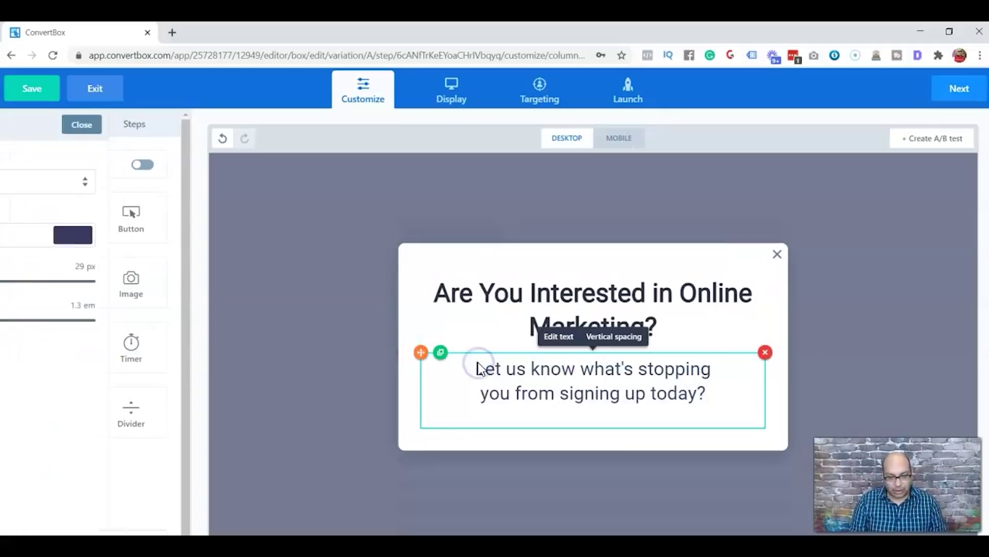
left_click(765, 353)
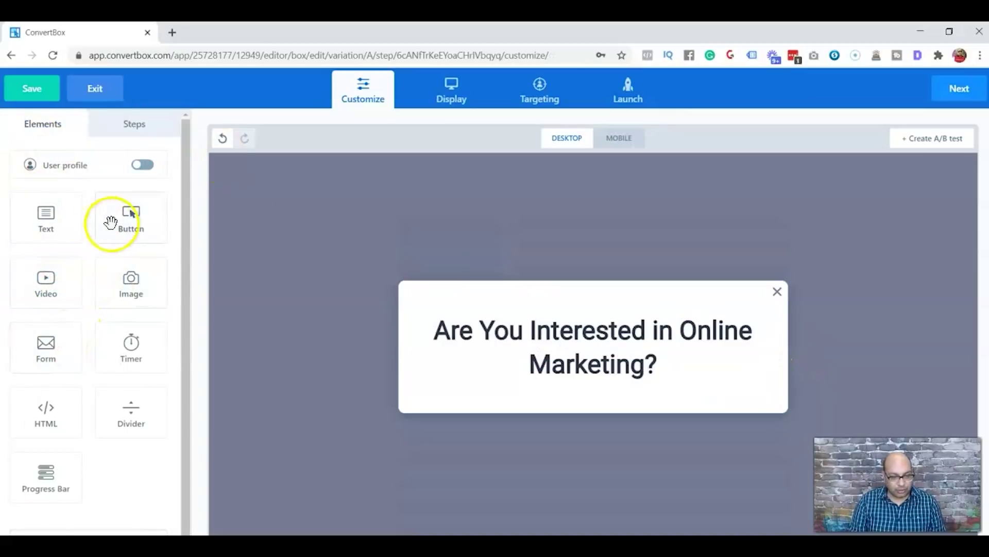
Step: Add two answer buttons below the heading and a progress bar above it
left_click_drag(115, 220, 624, 401)
left_click_drag(117, 221, 629, 428)
left_click_drag(45, 471, 606, 284)
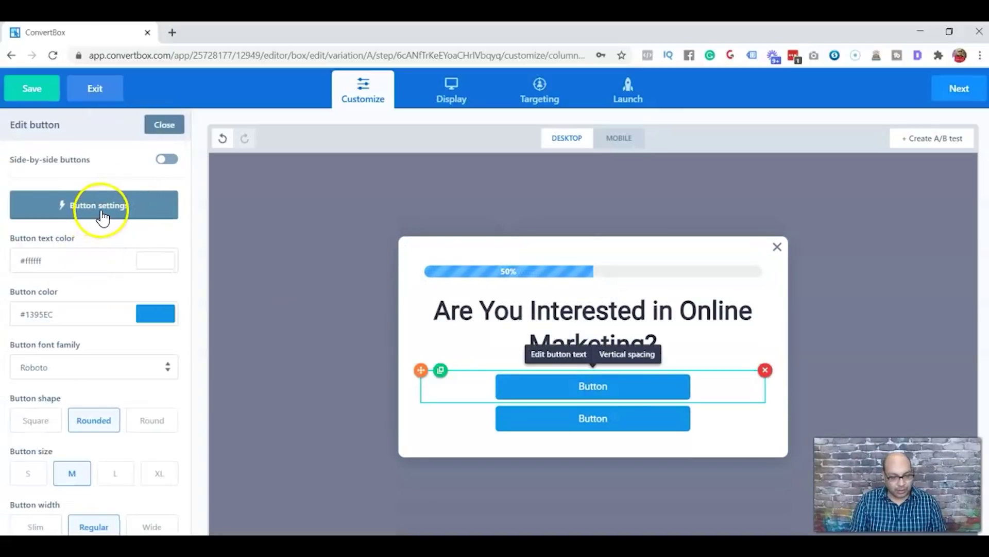
left_click(94, 208)
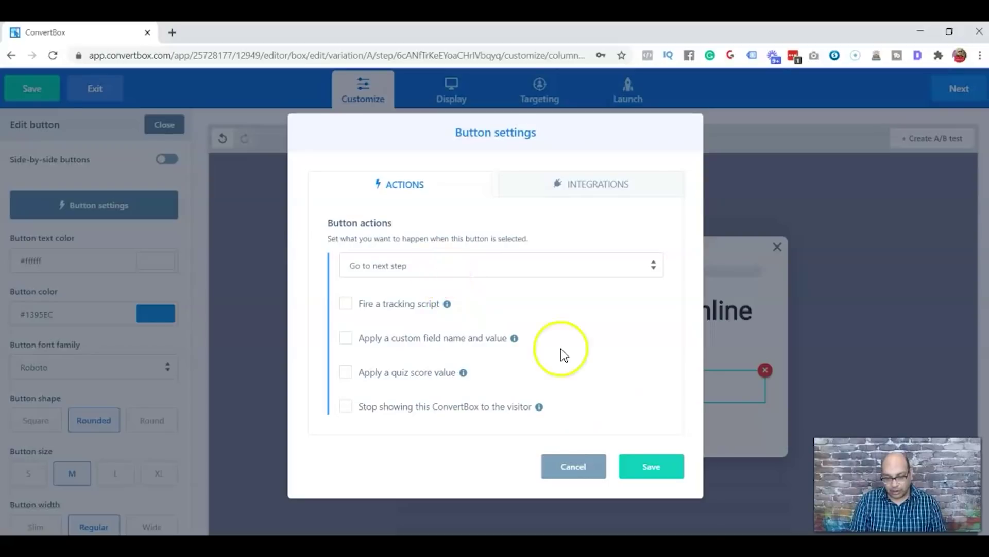
left_click(642, 469)
Step: Label the two answer buttons YES and NO
left_click(607, 391)
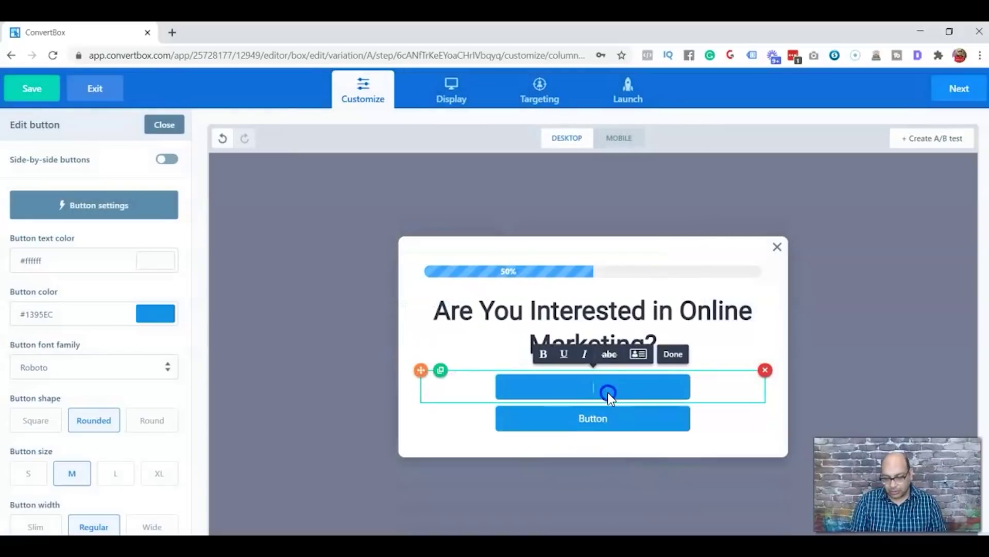
left_click(612, 412)
left_click(613, 419)
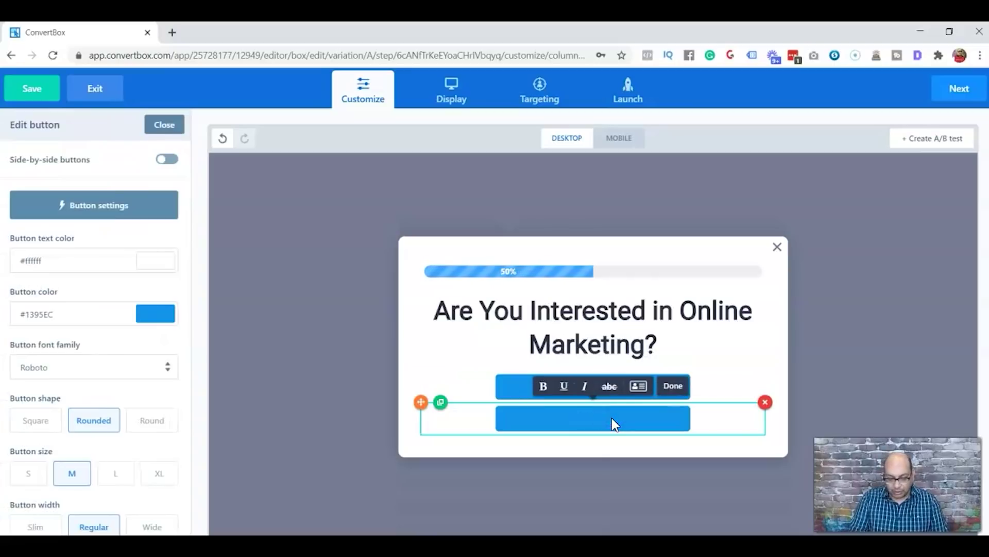
type("no")
left_click(364, 380)
left_click(608, 391)
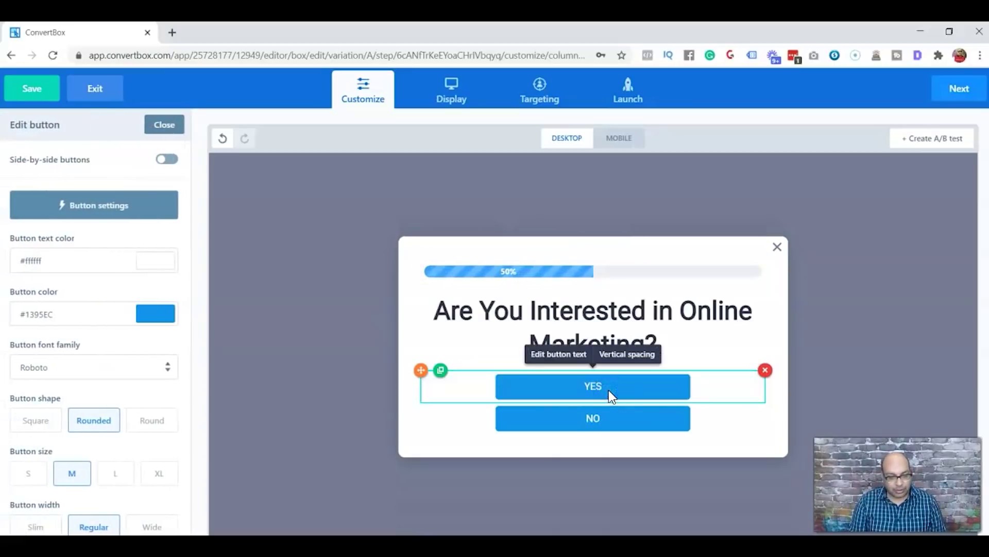
Step: Keep YES going to the next step and set NO to close the ConvertBox
left_click(102, 205)
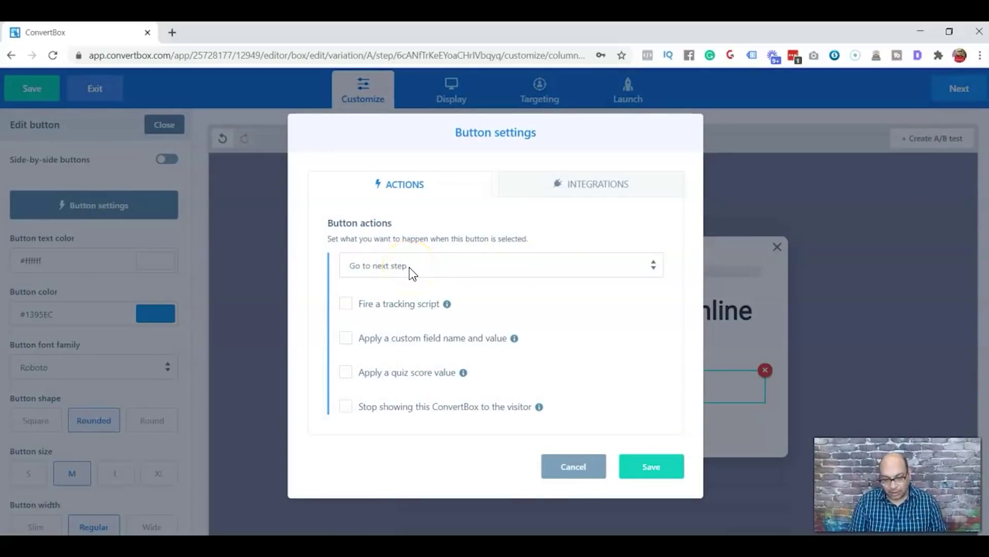
left_click(644, 473)
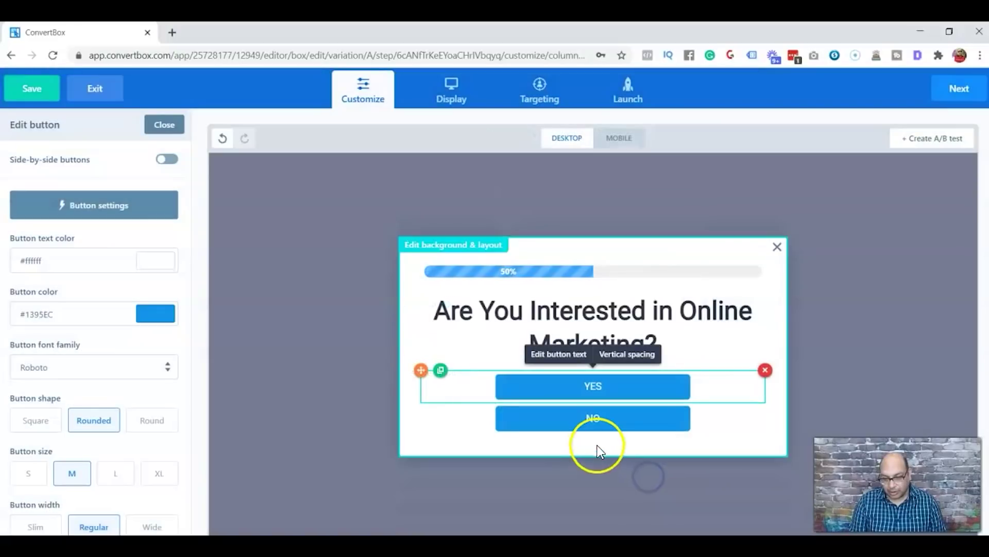
left_click(587, 424)
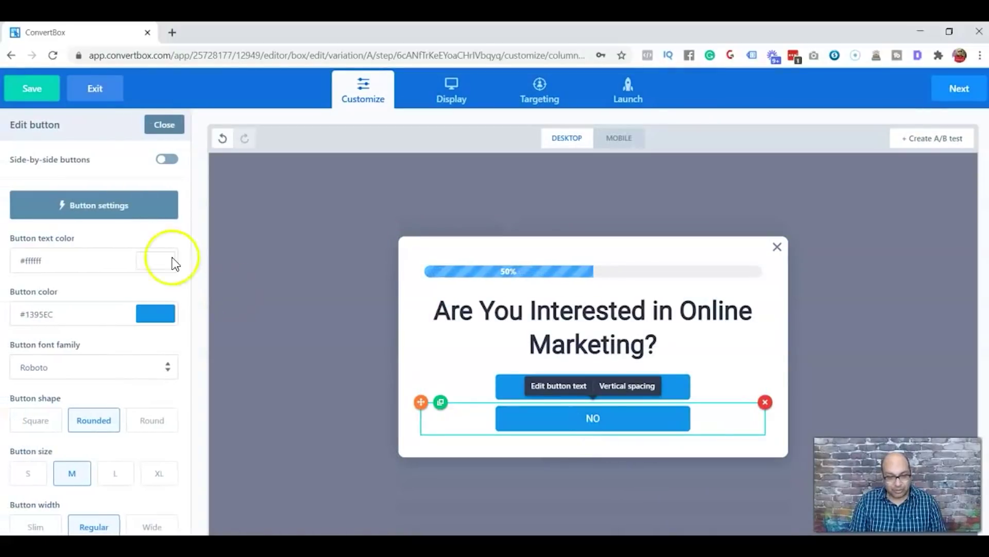
left_click(105, 221)
left_click(385, 266)
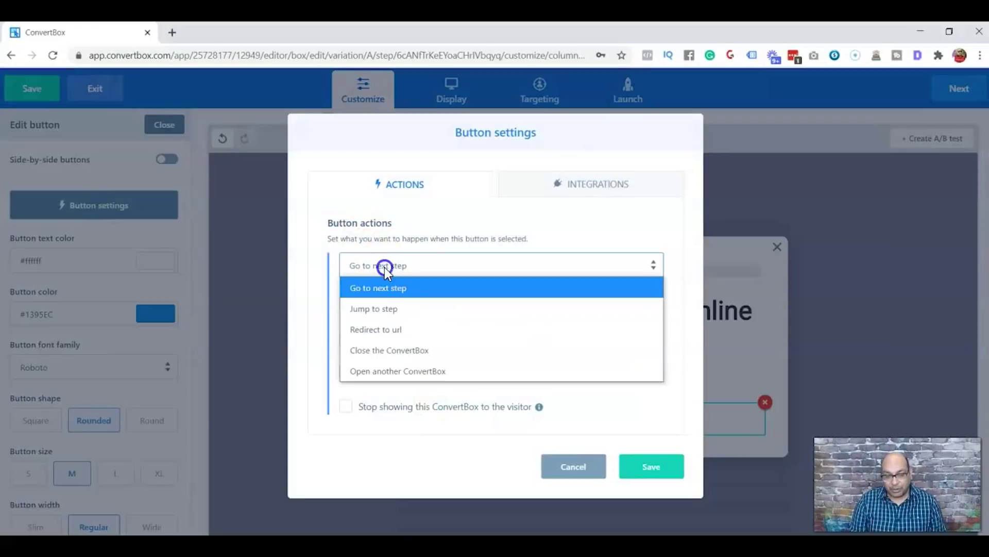
left_click(394, 336)
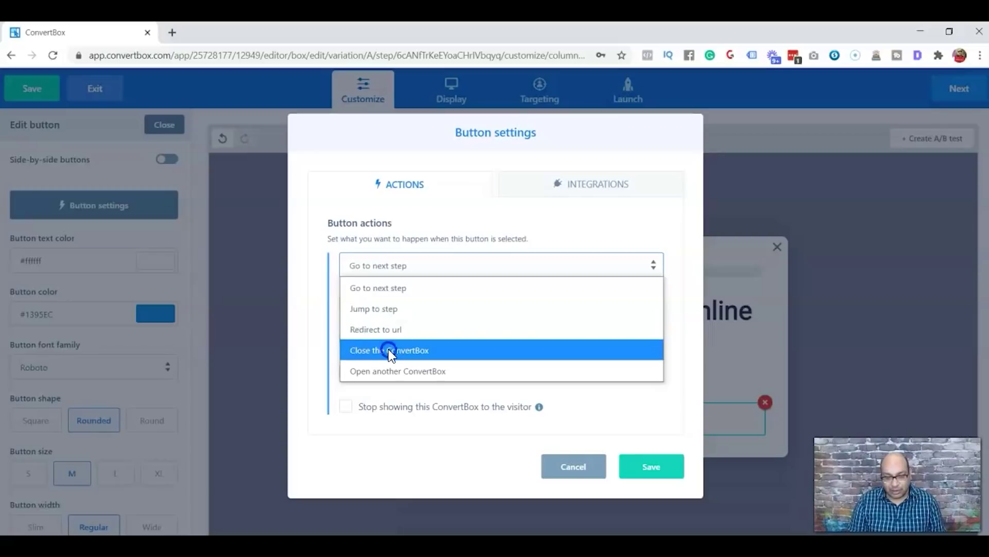
left_click(389, 350)
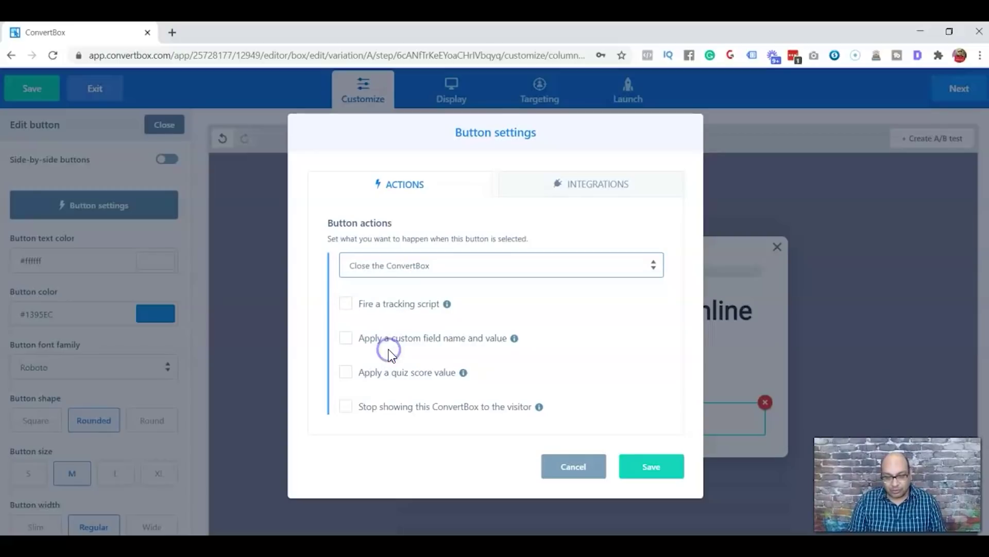
left_click(641, 467)
Step: Set the first question's progress bar to 50% and close its settings
left_click(533, 278)
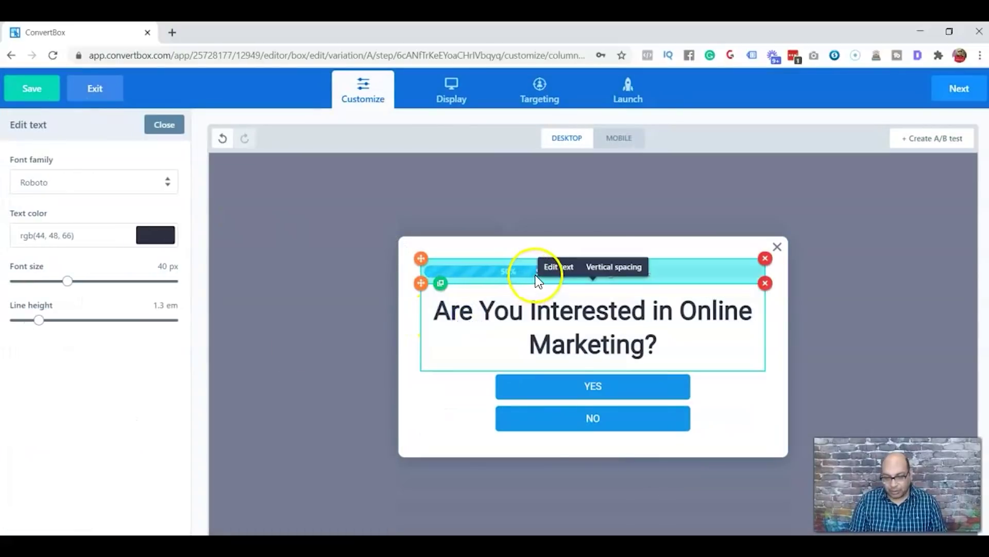
left_click(592, 272)
left_click_drag(101, 287, 105, 290)
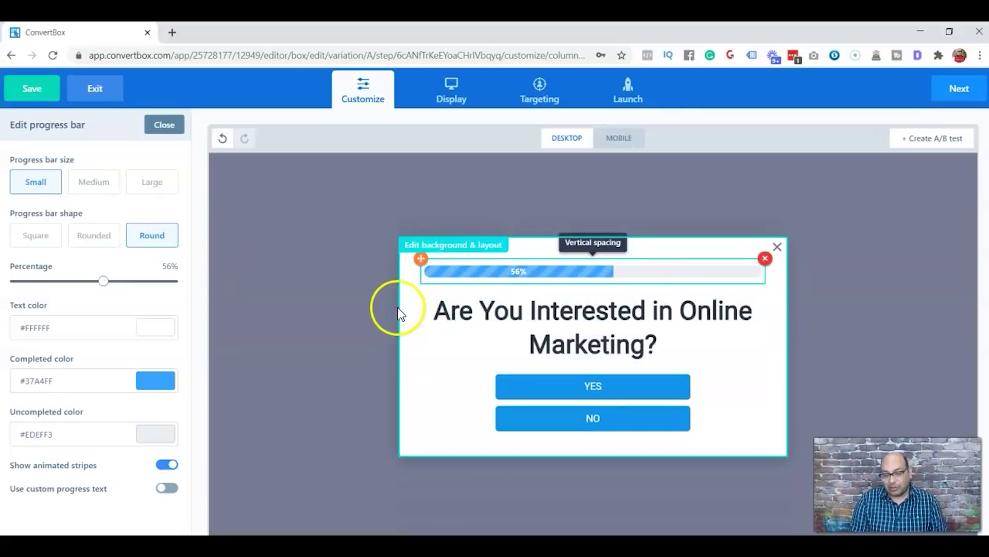
left_click_drag(104, 282, 95, 283)
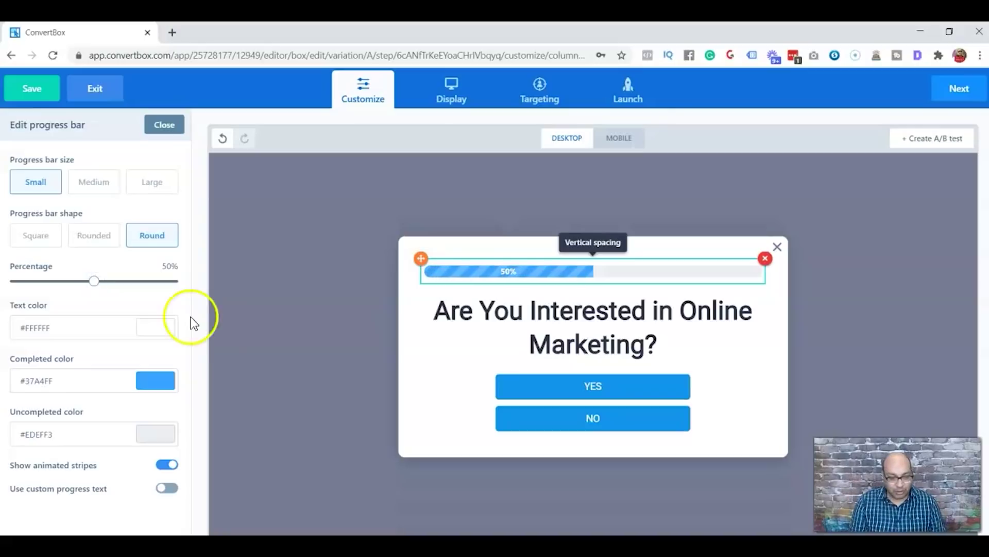
left_click(243, 341)
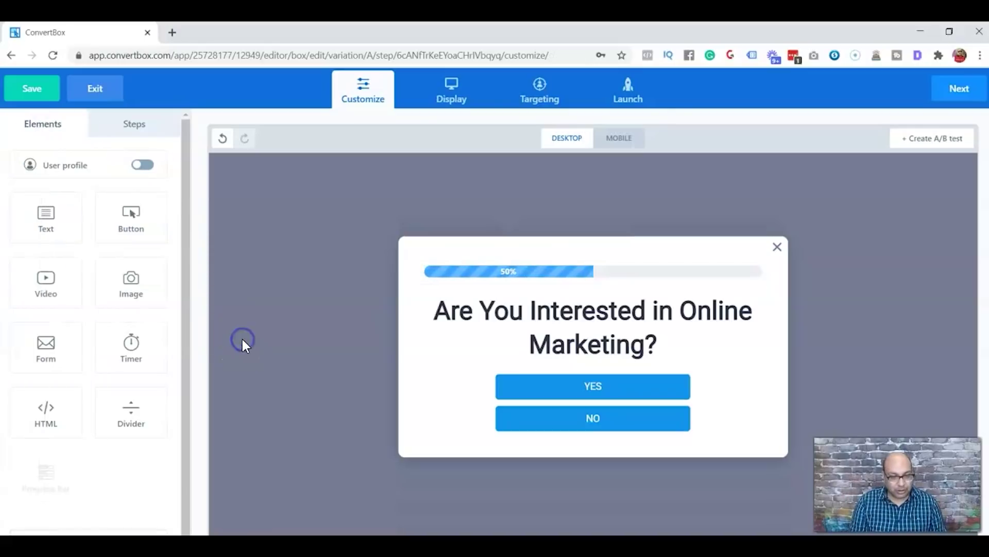
Step: Enable multiple steps and add a Second Step and a Third Step to the funnel
left_click(125, 136)
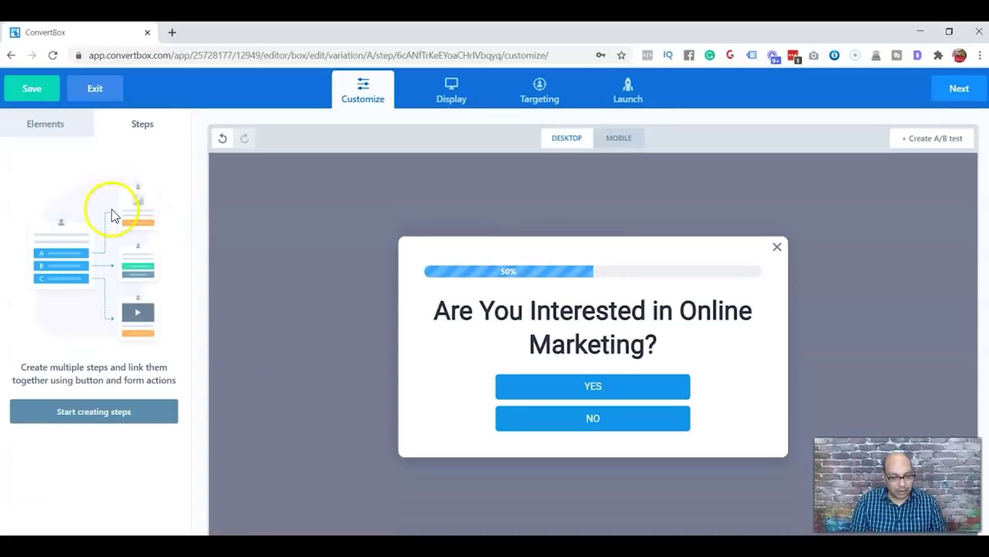
left_click(76, 410)
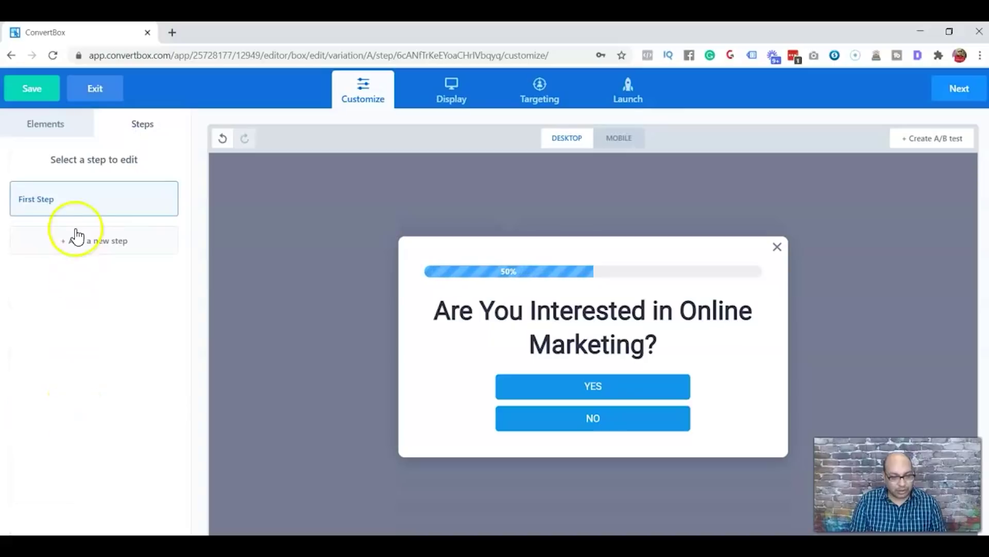
mouse_move(67, 209)
left_click(49, 180)
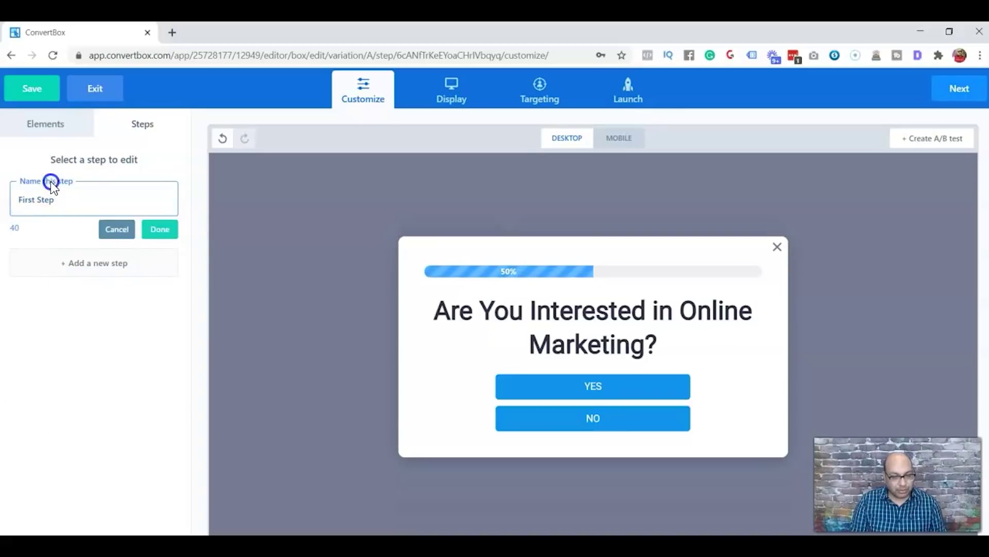
left_click(94, 263)
left_click(149, 295)
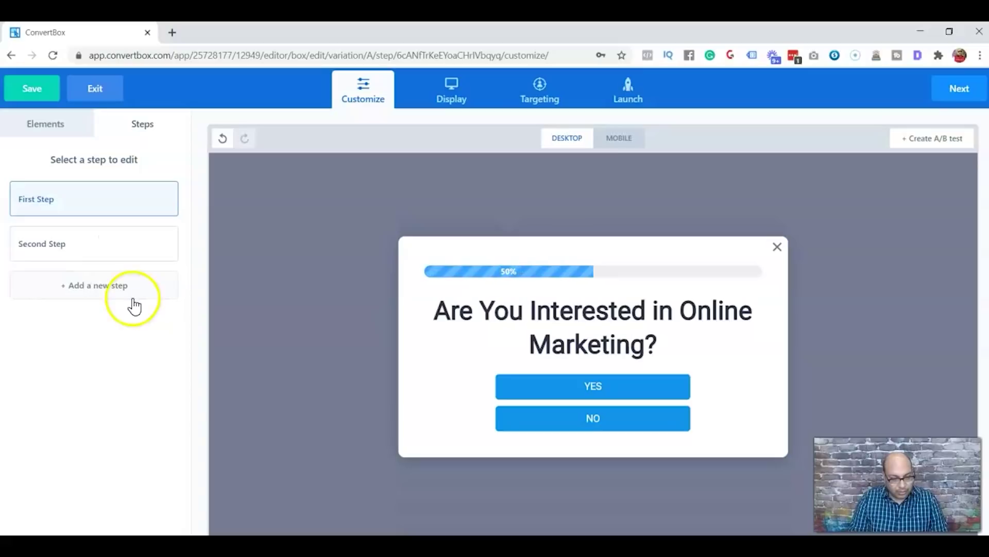
left_click(117, 290)
left_click(150, 318)
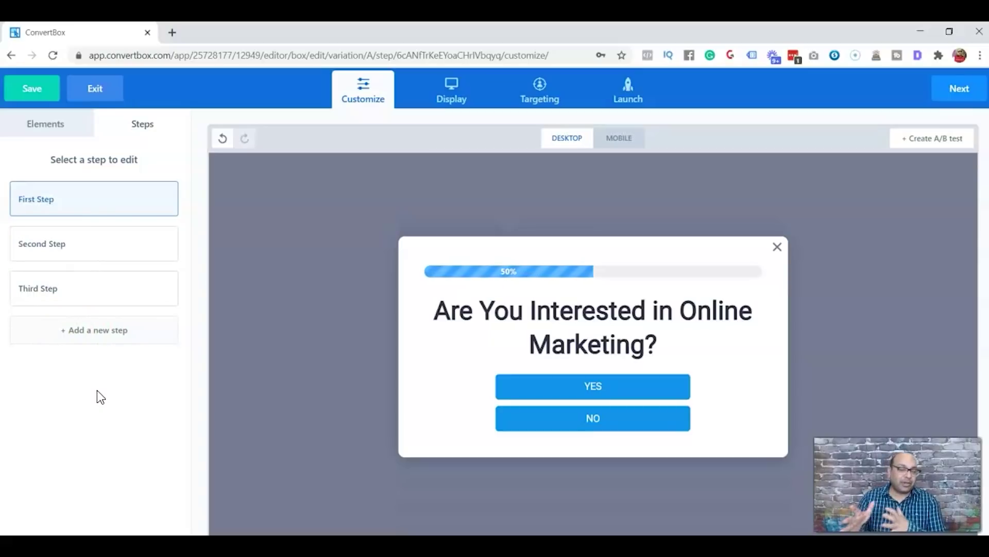
Step: Open the empty Second Step for editing
left_click(159, 378)
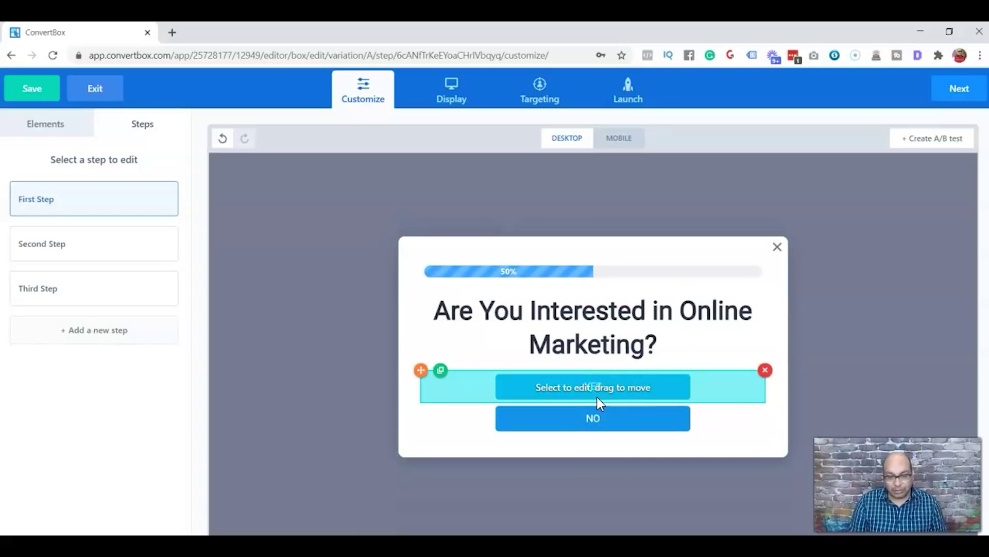
left_click(597, 419)
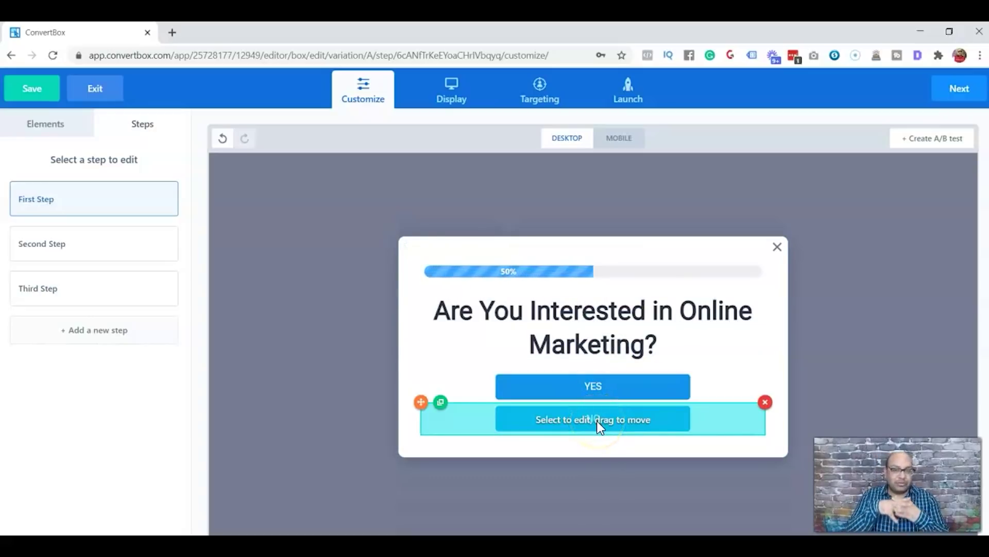
left_click(109, 200)
left_click(90, 252)
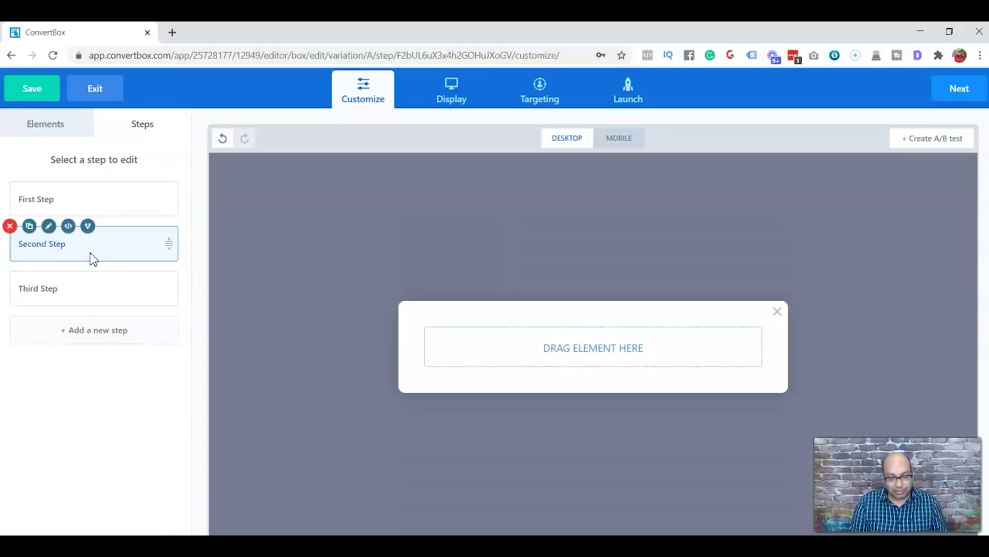
Step: Add a progress bar, a text block and two answer buttons to the Second Step
left_click(46, 124)
left_click_drag(44, 475, 578, 344)
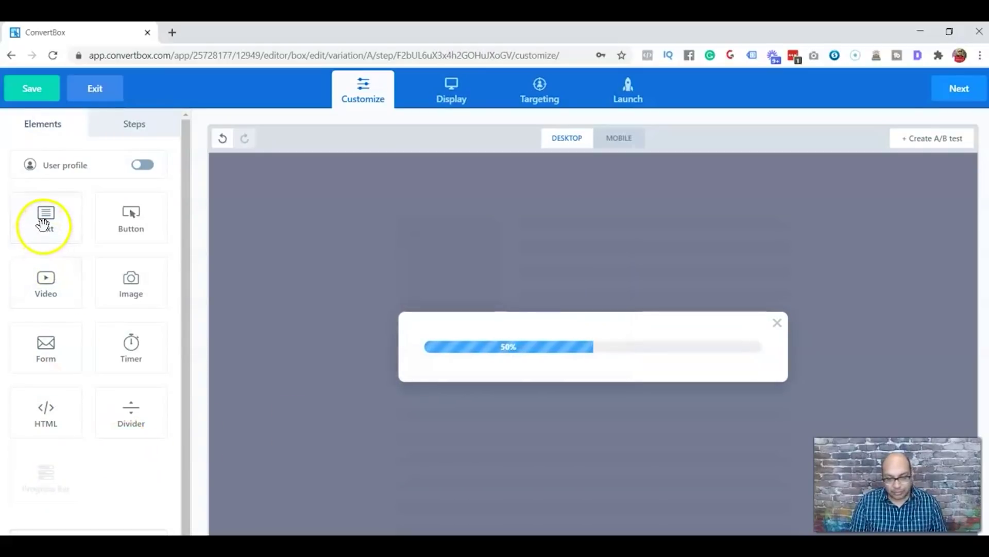
left_click_drag(44, 224, 579, 375)
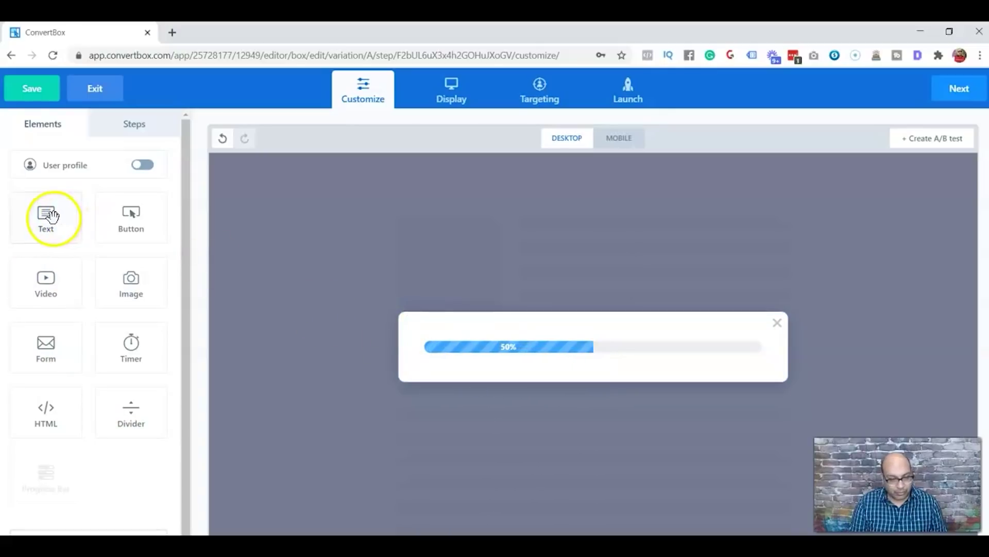
left_click_drag(50, 215, 608, 376)
left_click_drag(128, 223, 570, 391)
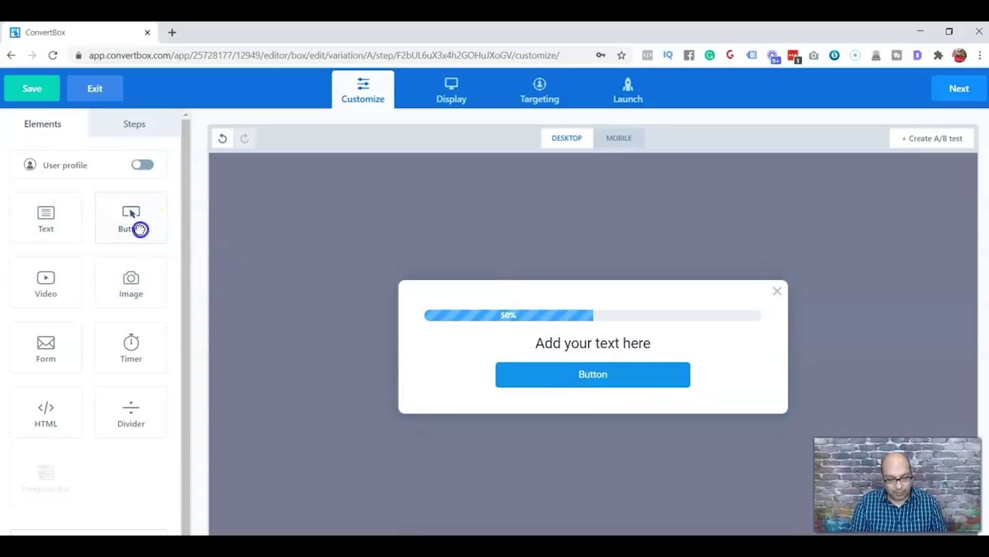
left_click_drag(140, 229, 569, 400)
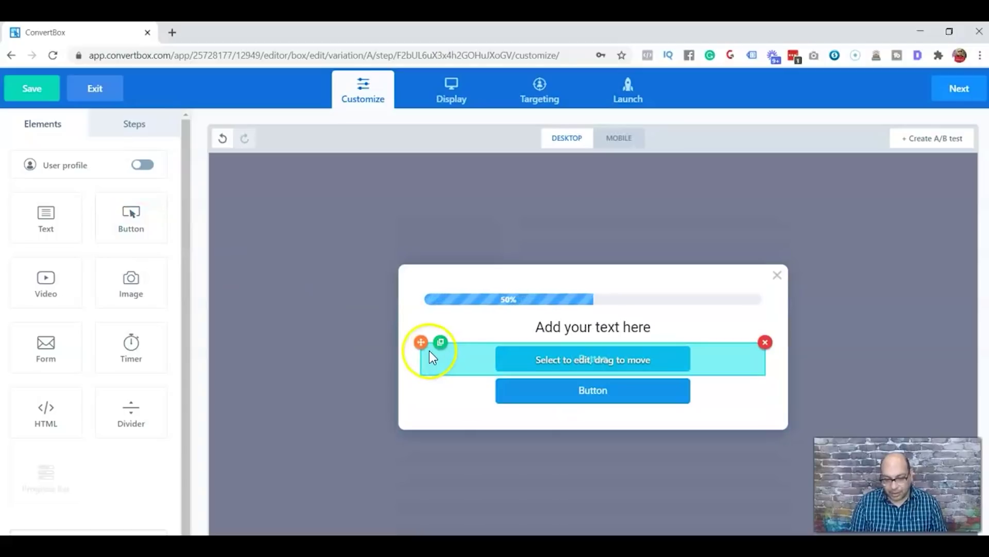
Step: Enter 'Are You Interested In' and label the buttons 'Affiliate Marketing' and 'Selling Products Or Services'
left_click(558, 317)
type("Are You Interested In")
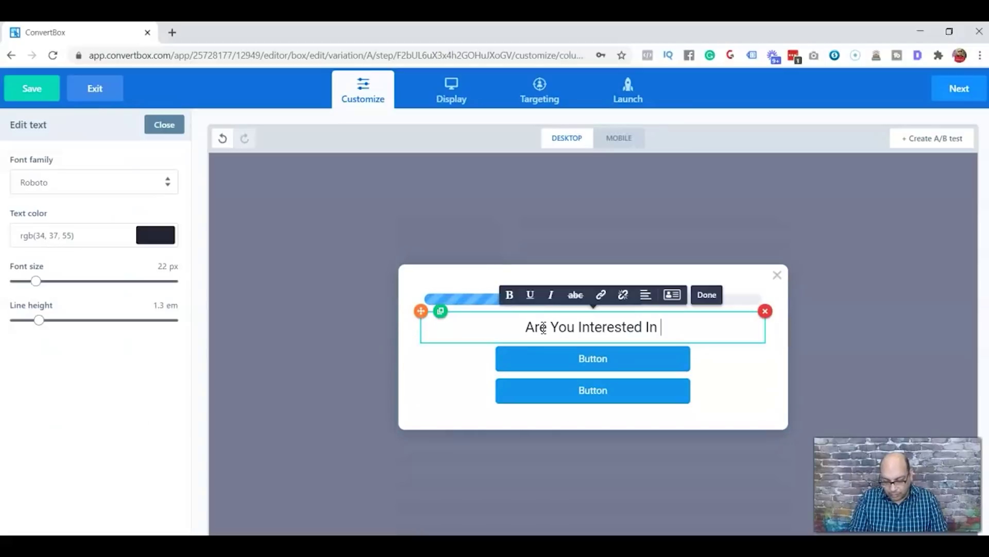
left_click(546, 359)
double_click(579, 360)
key("BackSpace")
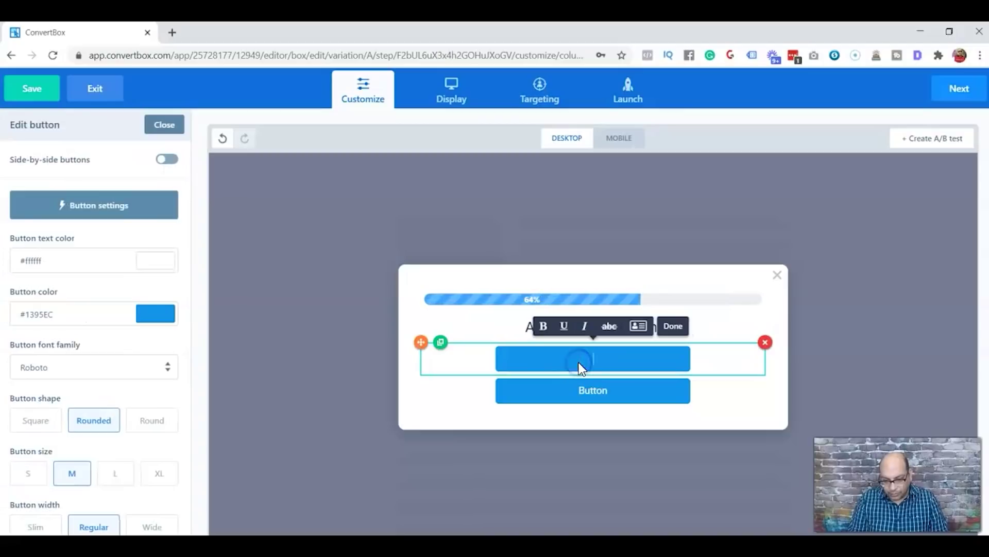
type("Affiliat")
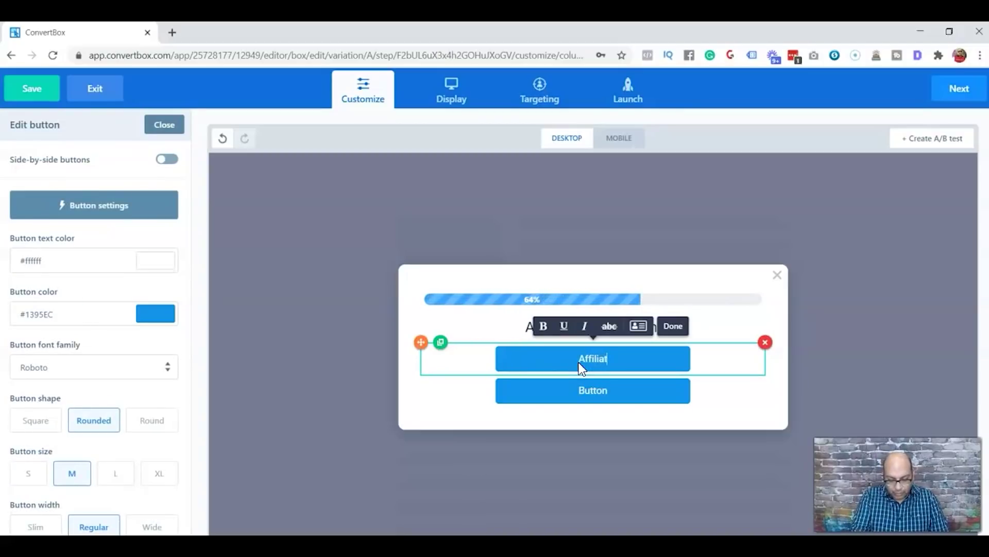
type("e Marketin")
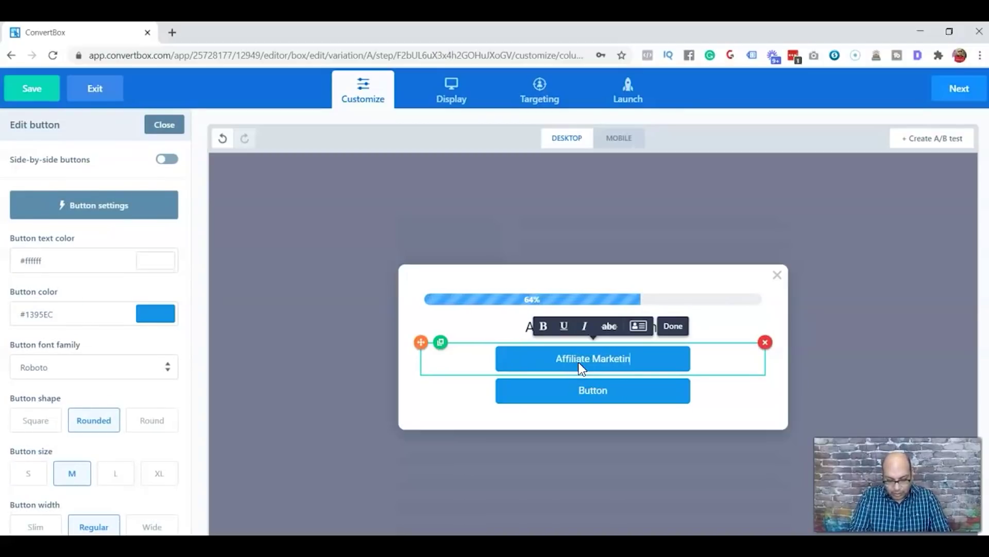
type("g")
left_click(595, 389)
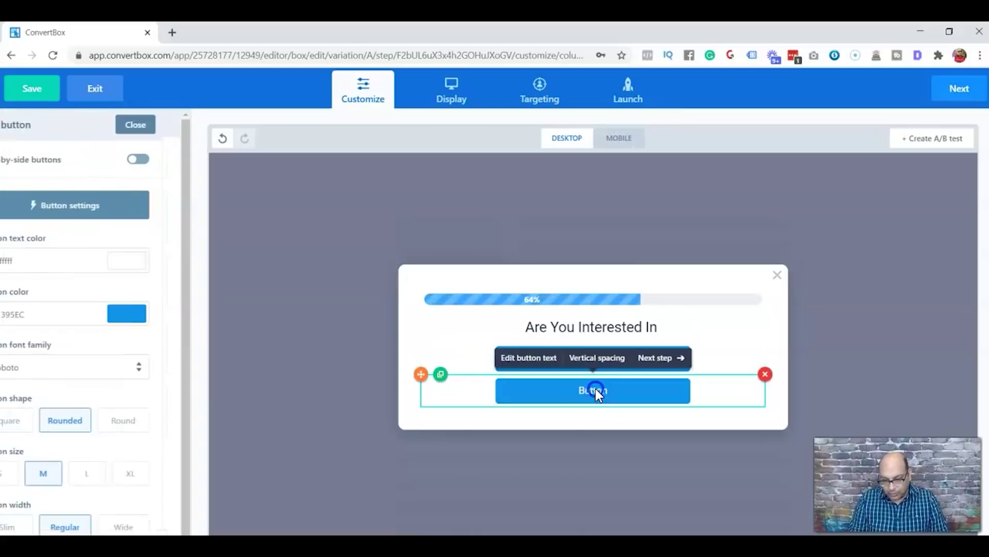
left_click(595, 388)
type("Selling Pro")
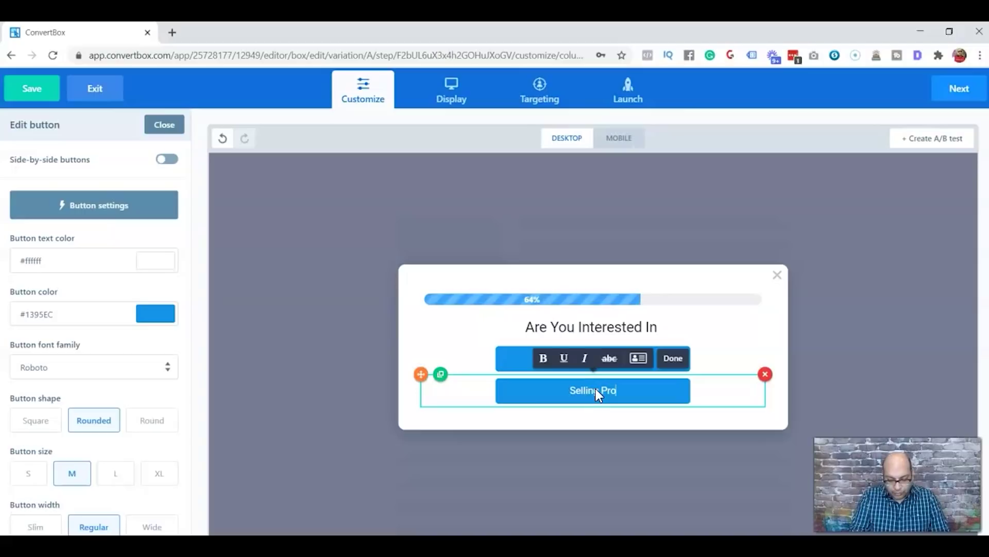
type("ducts Or ")
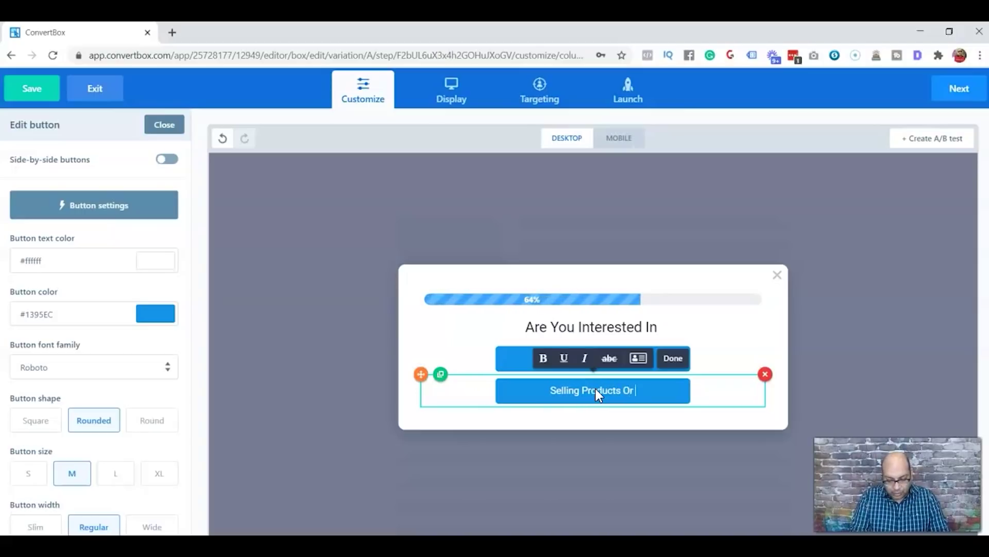
type("Services")
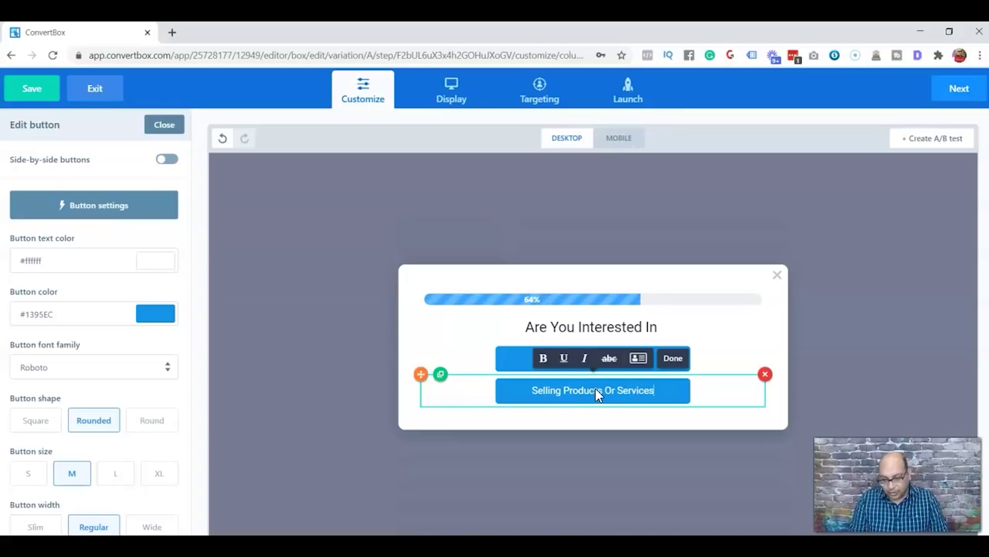
Step: Save the Affiliate Marketing button with the Go to next step action
left_click(673, 358)
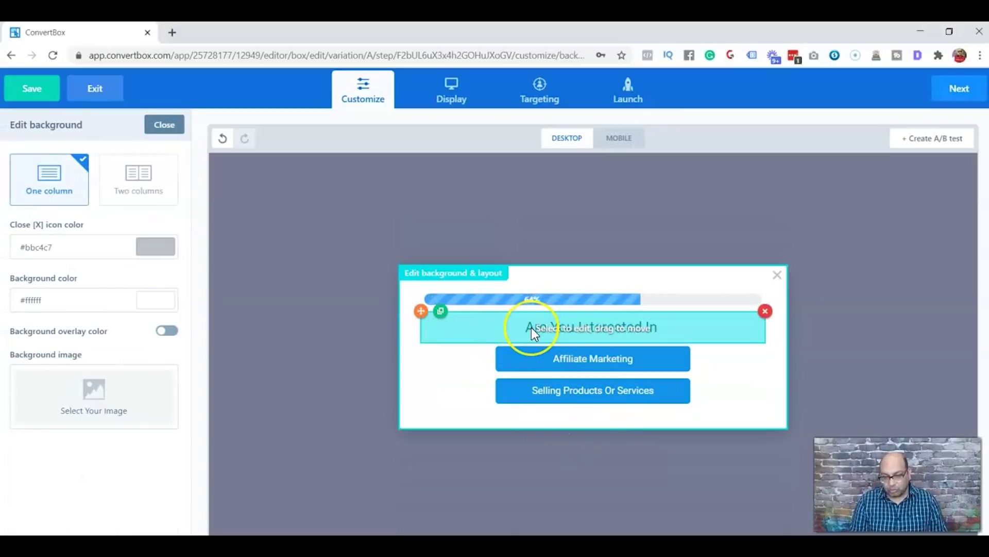
left_click(564, 355)
left_click(107, 204)
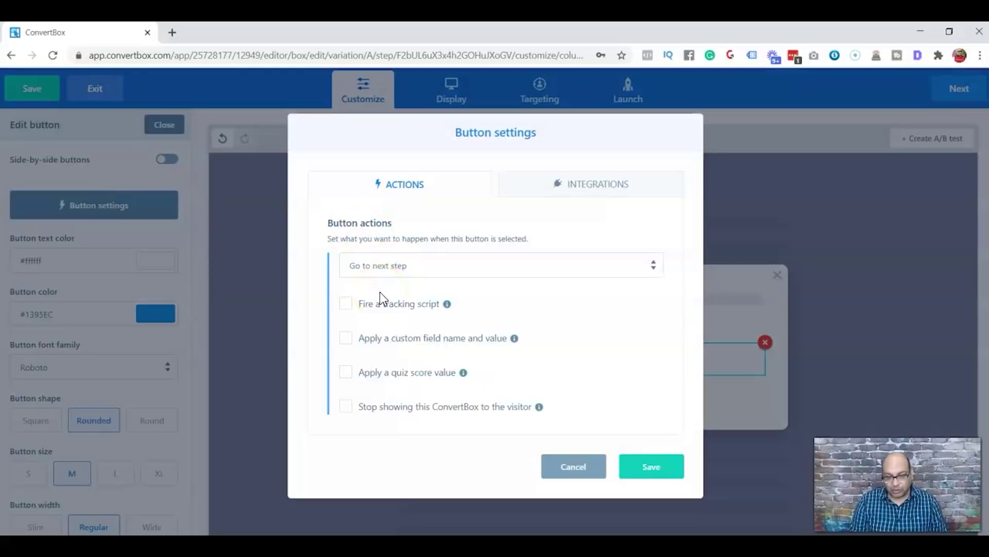
left_click(392, 271)
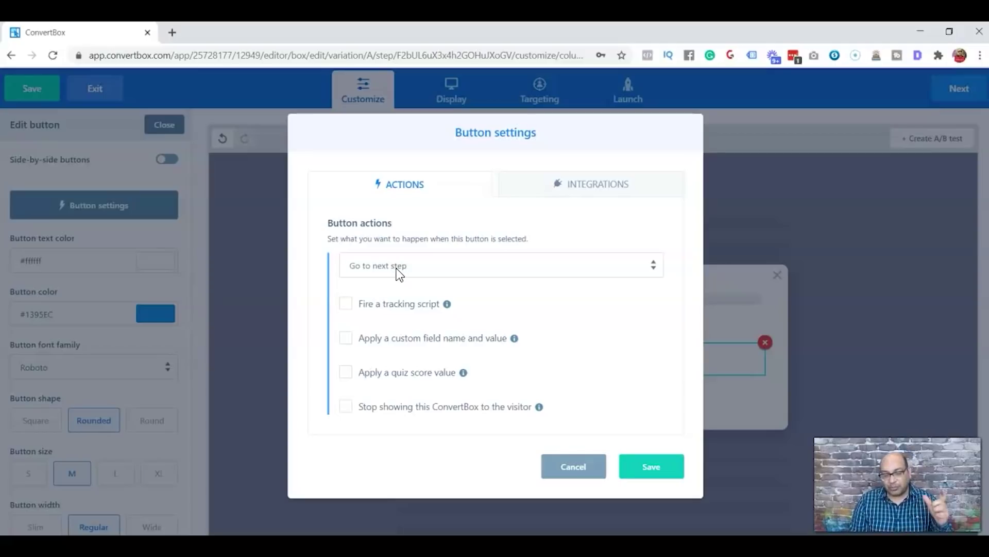
left_click(648, 468)
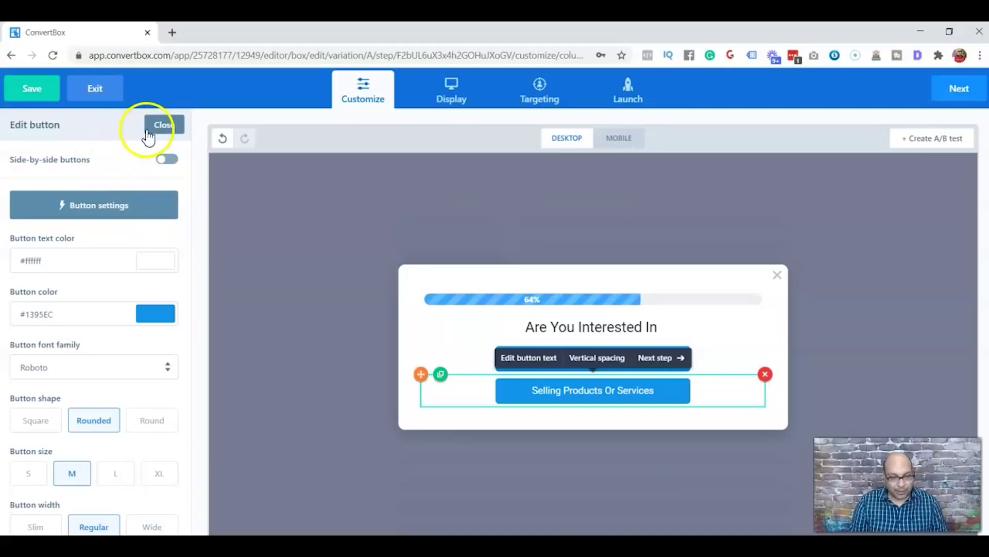
left_click(277, 241)
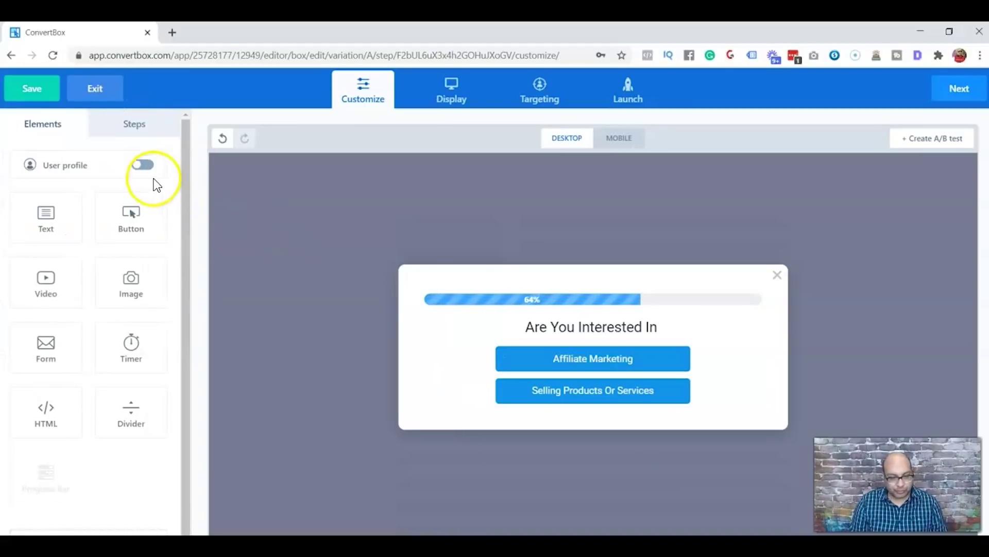
Step: Open the Third Step and add a progress bar, a text block and an answer button
left_click(114, 130)
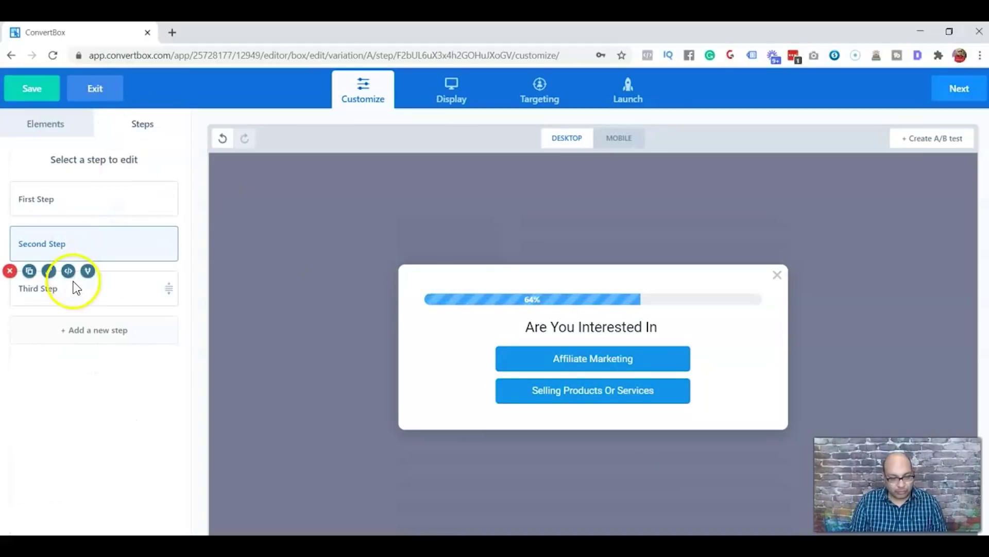
left_click(73, 289)
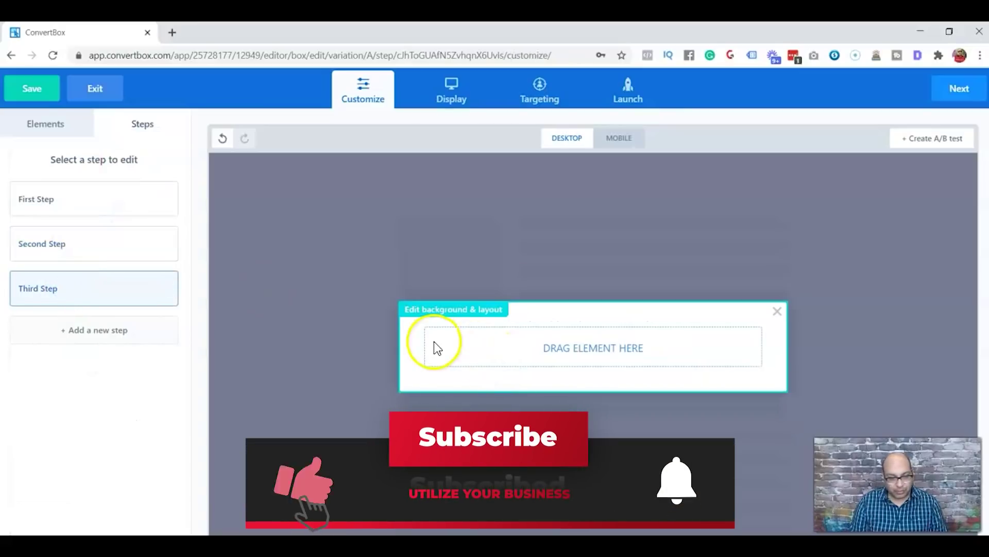
left_click(61, 130)
left_click_drag(42, 472, 585, 331)
left_click_drag(44, 216, 612, 370)
left_click_drag(131, 216, 603, 400)
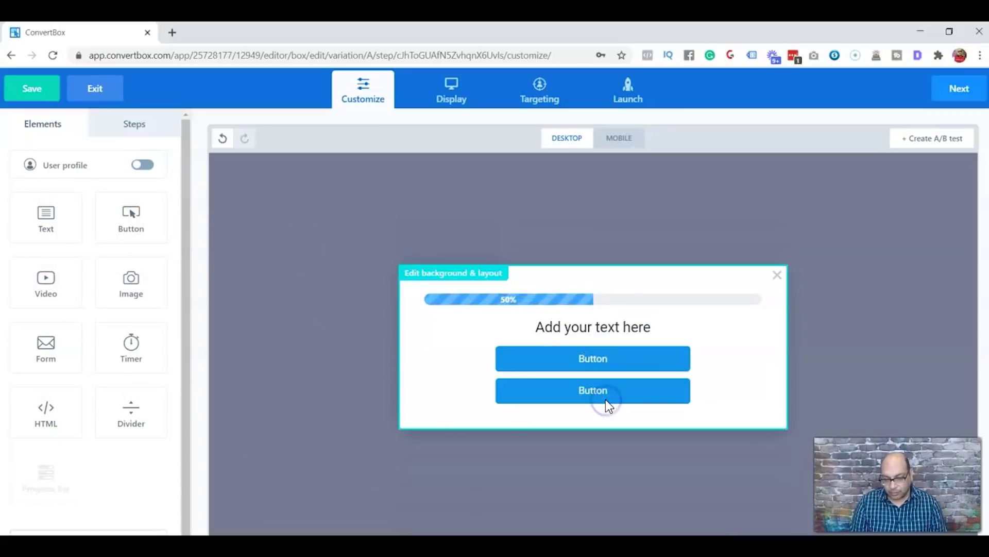
Step: Paste in the question 'Would Be Willing To Invest Time And Money Learn Online Marketing?'
left_click(580, 330)
left_click(580, 330)
type("Would Be Willing To Invest Time And Money Learn Online Marketing?")
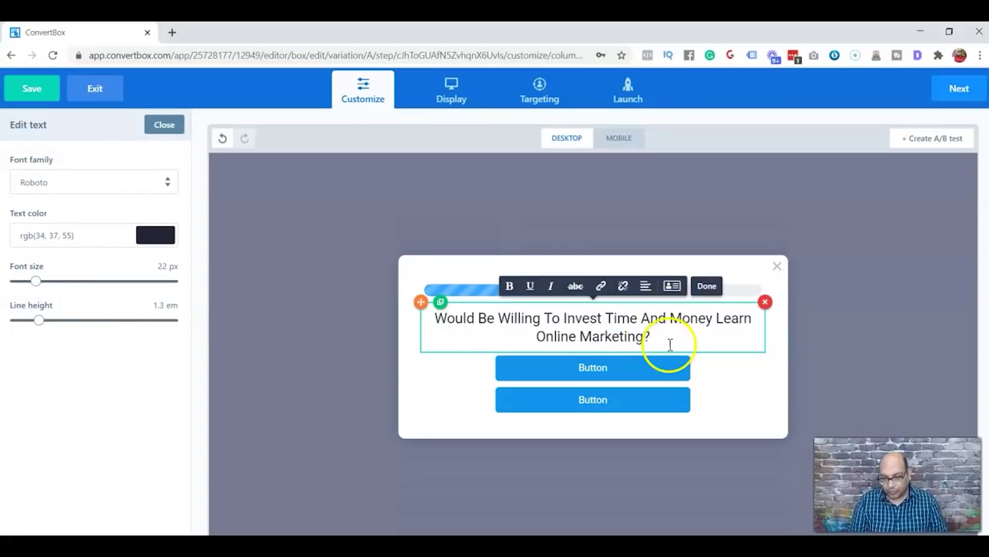
left_click(593, 366)
Step: Label the first answer YES and move the Third Step above the Second Step
type("YES")
left_click(429, 418)
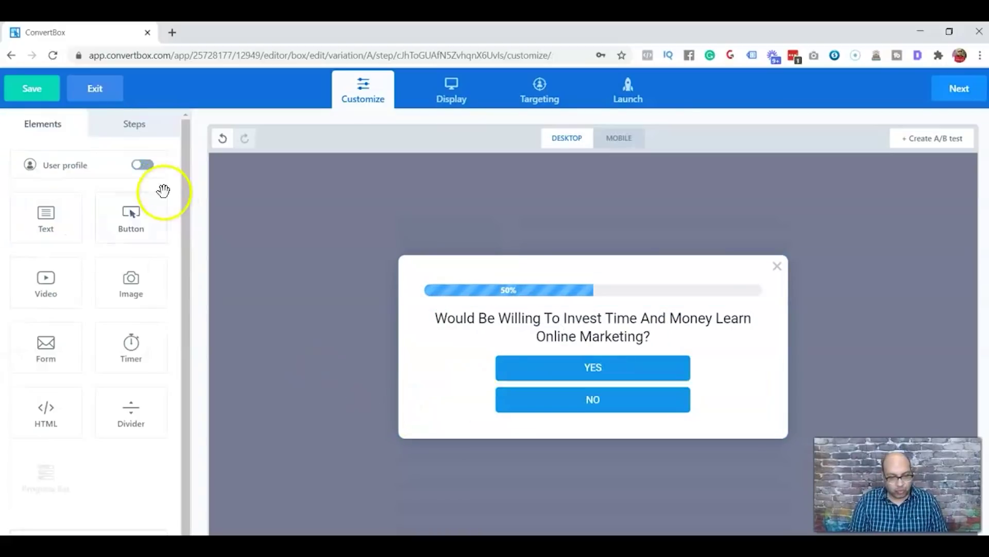
left_click(135, 125)
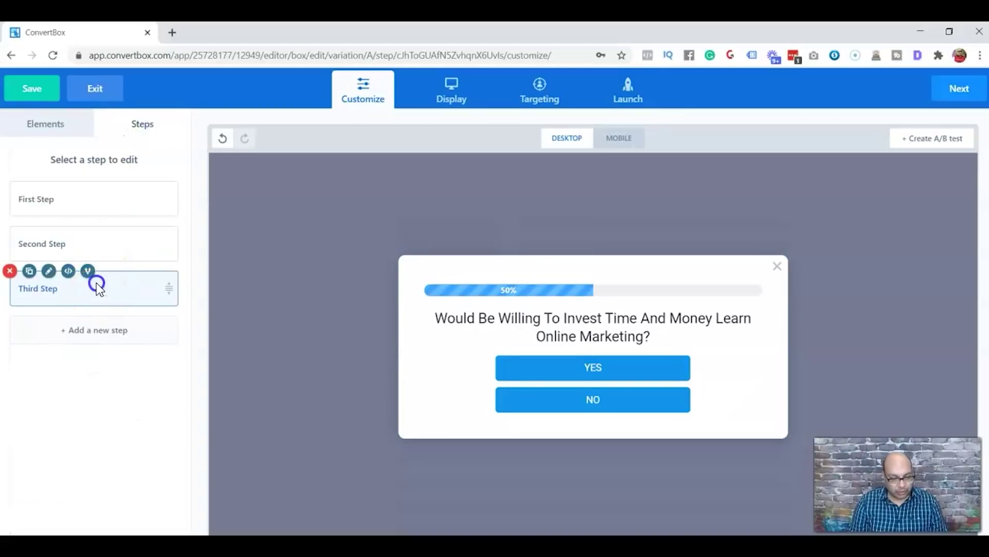
left_click_drag(165, 287, 162, 245)
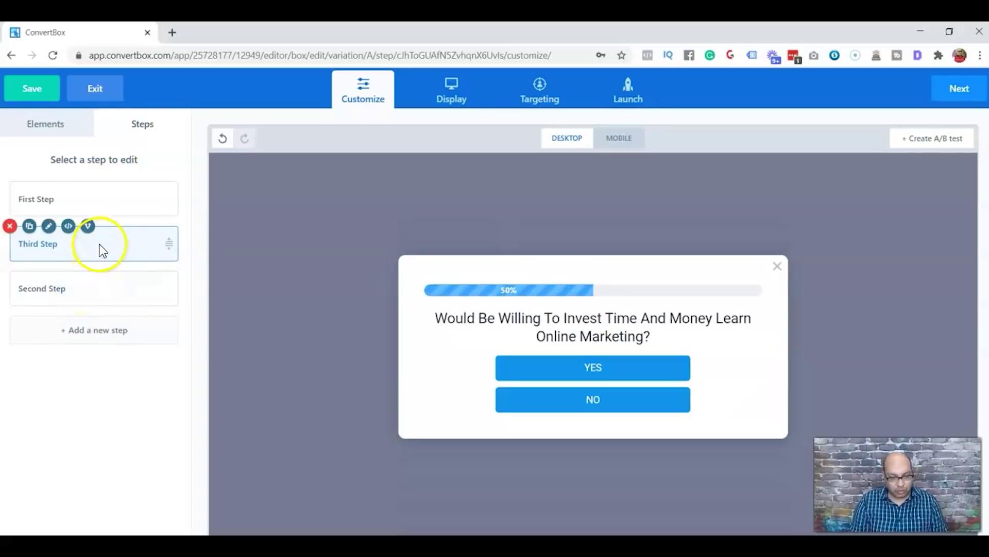
Step: Enlarge the Third Step's question text to a 29 px font
left_click(101, 206)
left_click(523, 292)
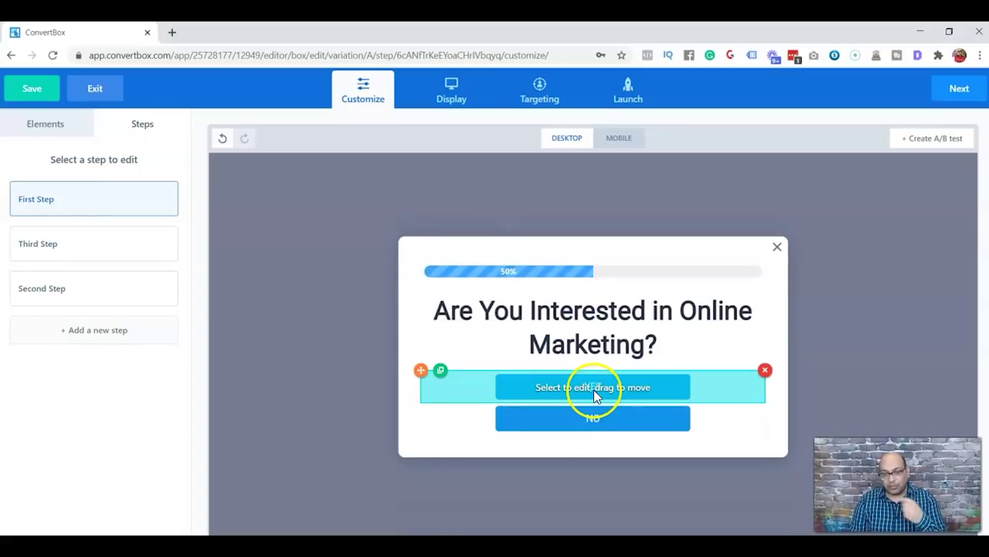
left_click(146, 248)
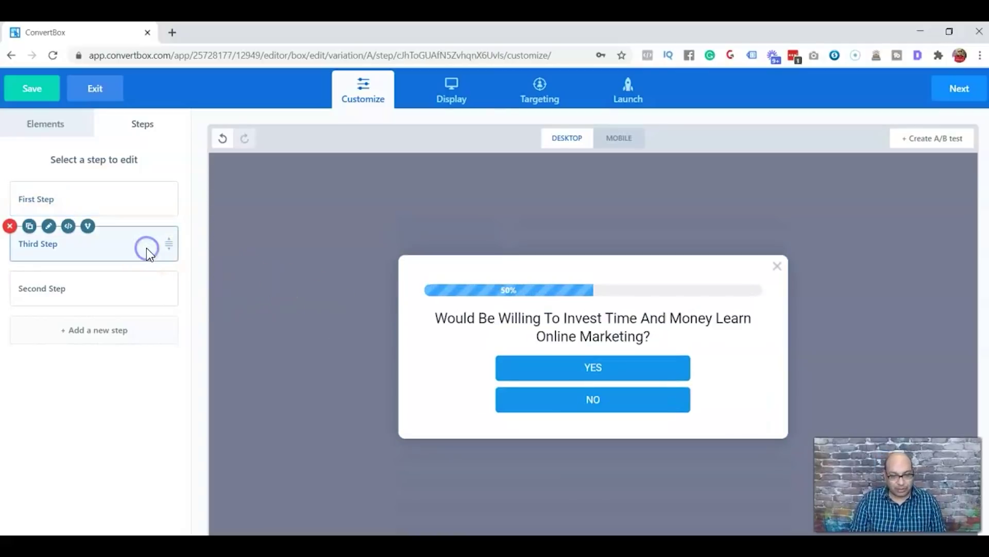
left_click(469, 321)
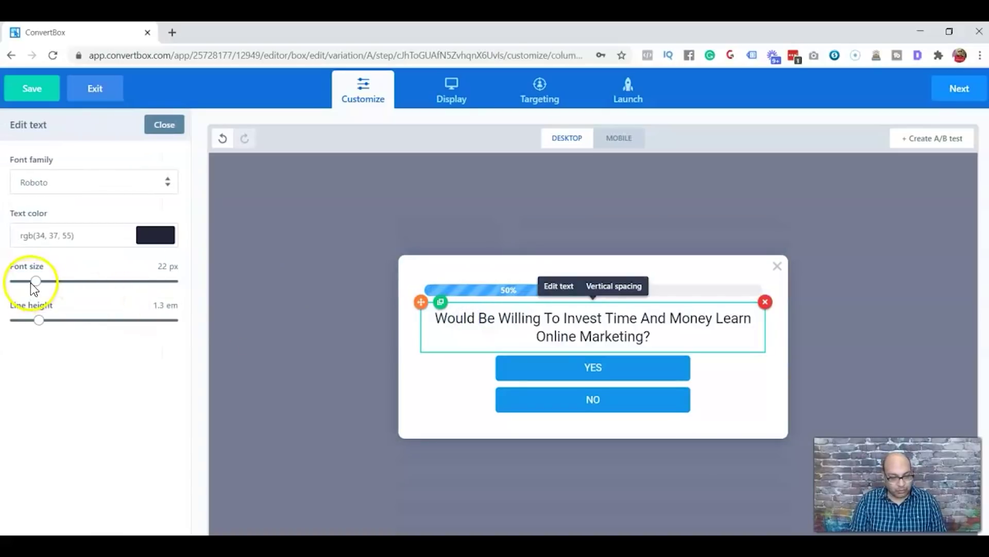
left_click_drag(35, 281, 50, 285)
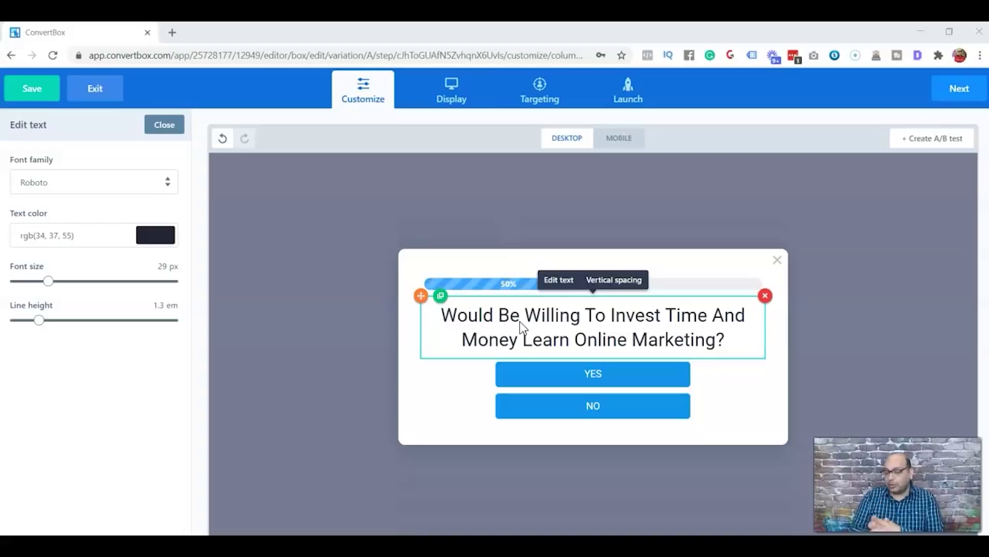
Step: Keep the YES answer's action set to go to the next step
left_click(580, 377)
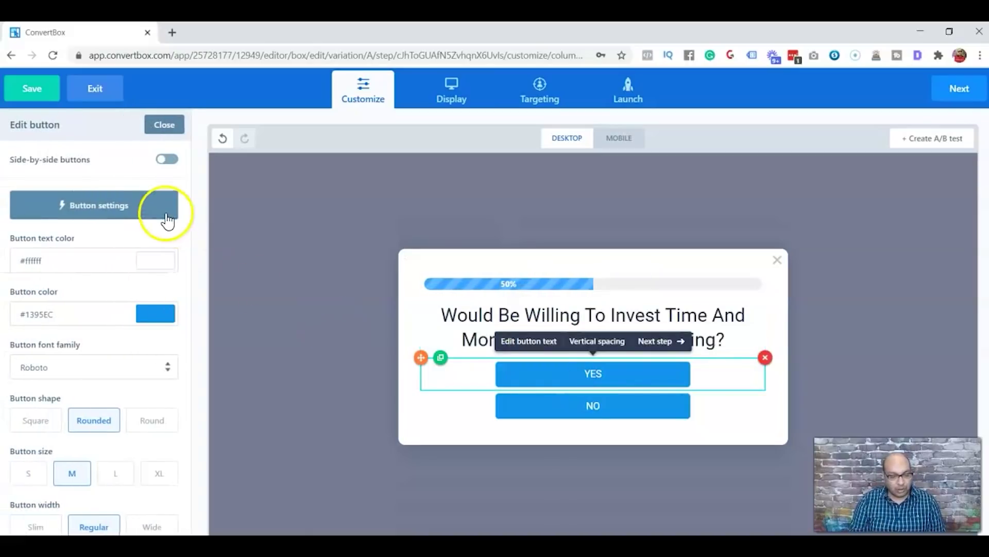
left_click(145, 205)
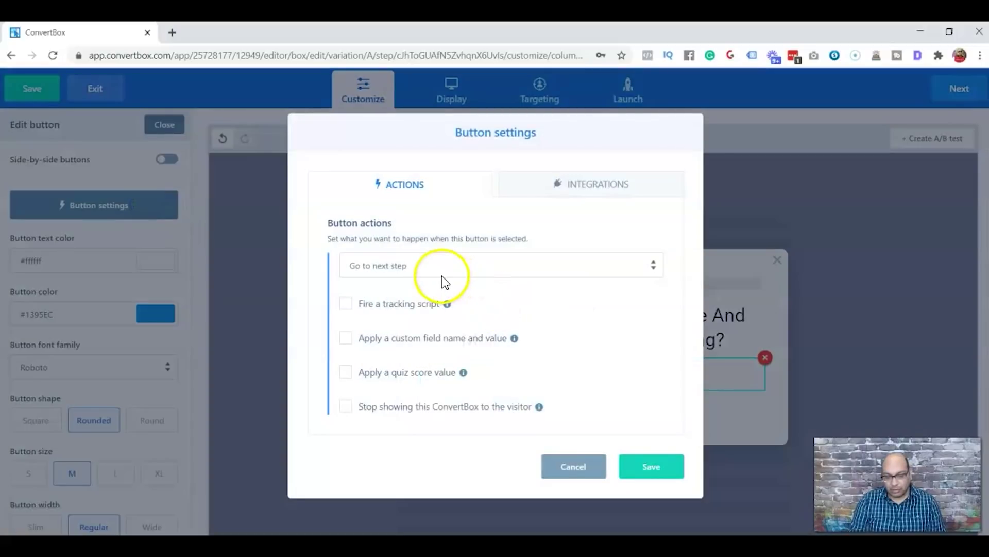
left_click(676, 470)
Step: Make the NO answer redirect to the utilizeyourbusiness.com affiliate tools link
left_click(594, 407)
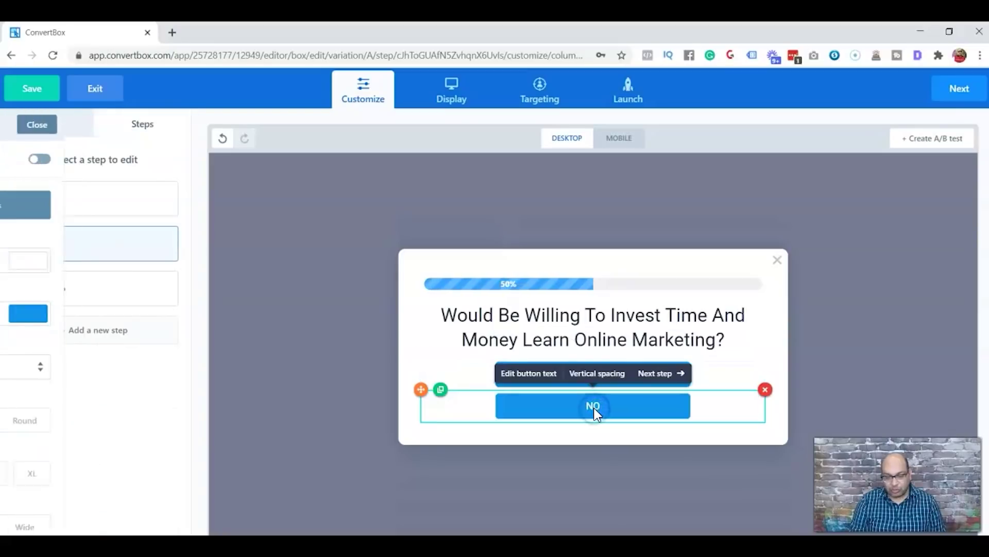
left_click(124, 207)
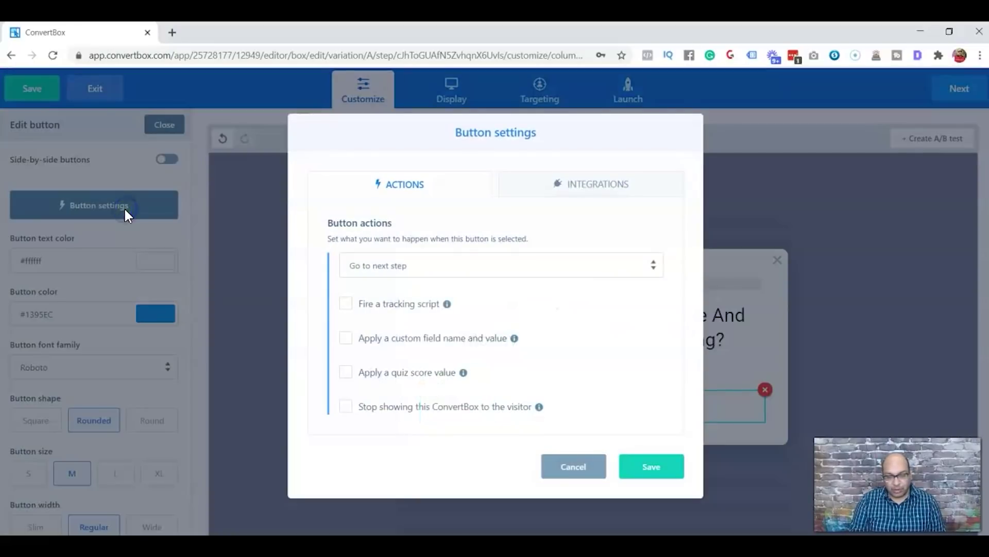
left_click(392, 265)
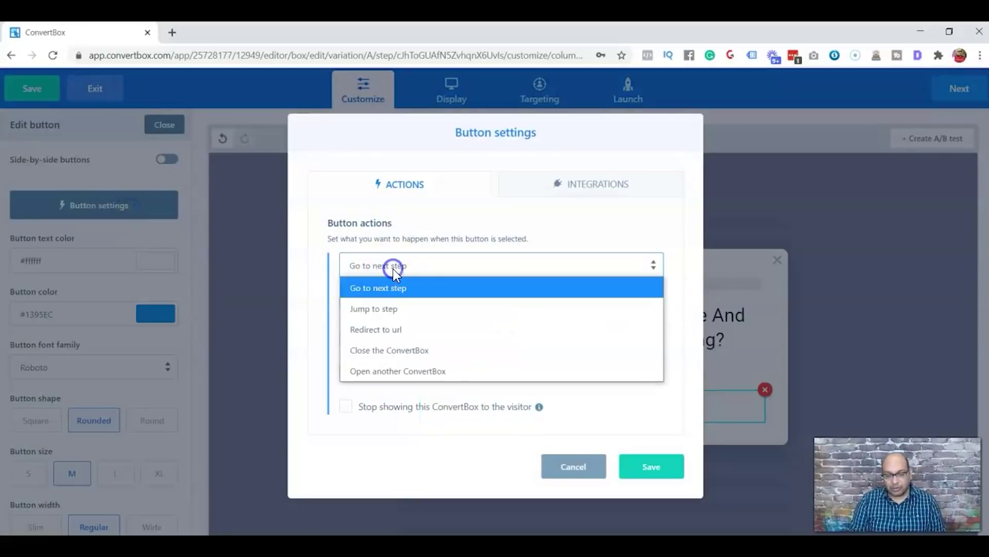
left_click(378, 329)
left_click(498, 269)
left_click(500, 270)
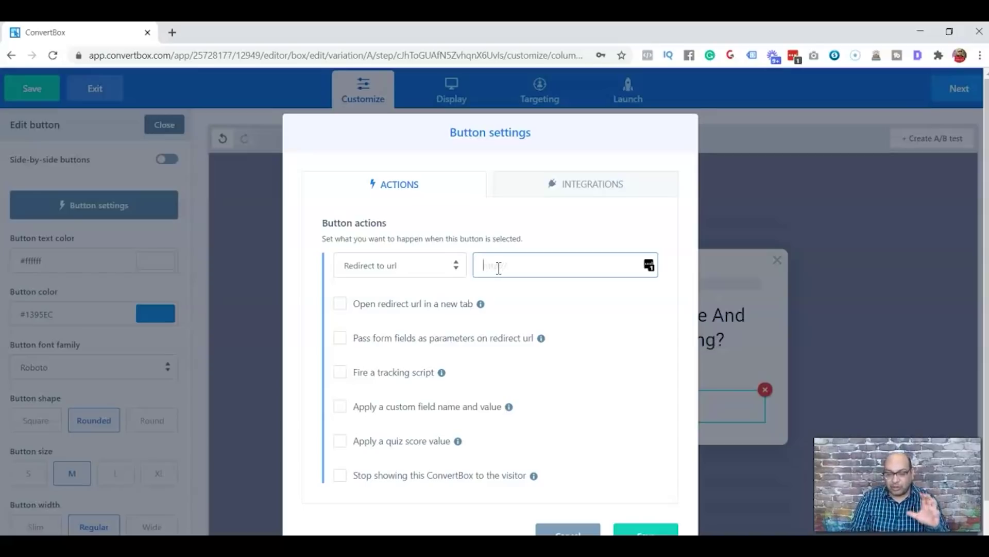
left_click(532, 261)
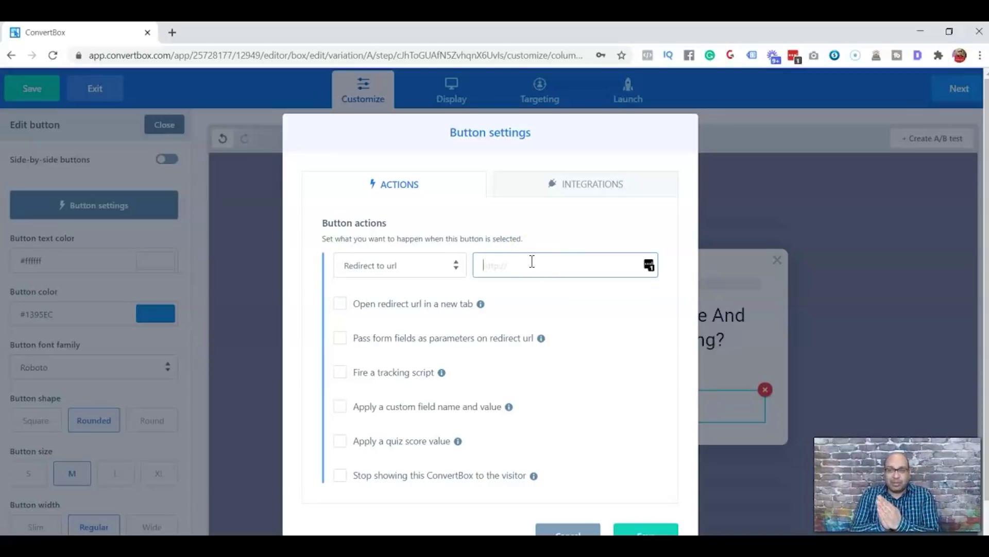
key("alt+Tab")
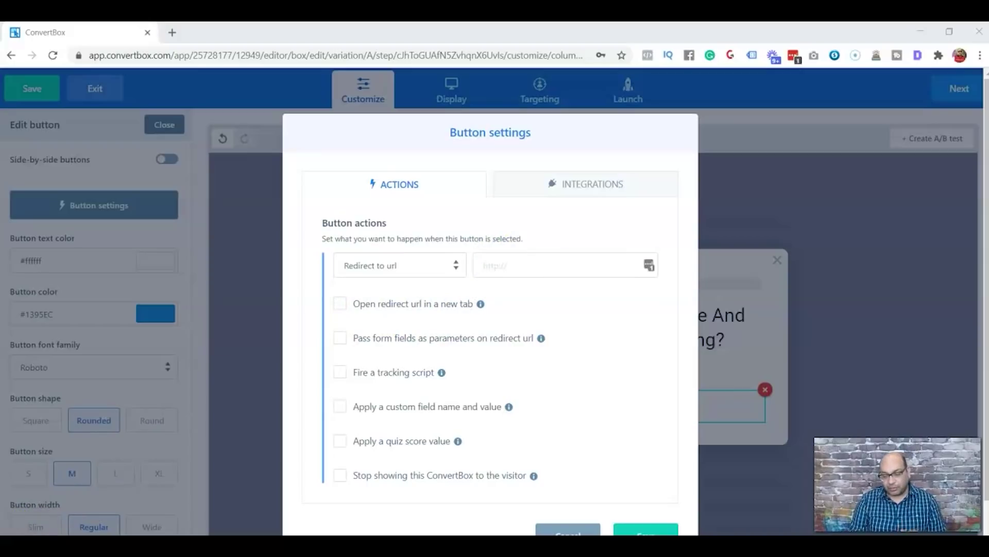
left_click(625, 493)
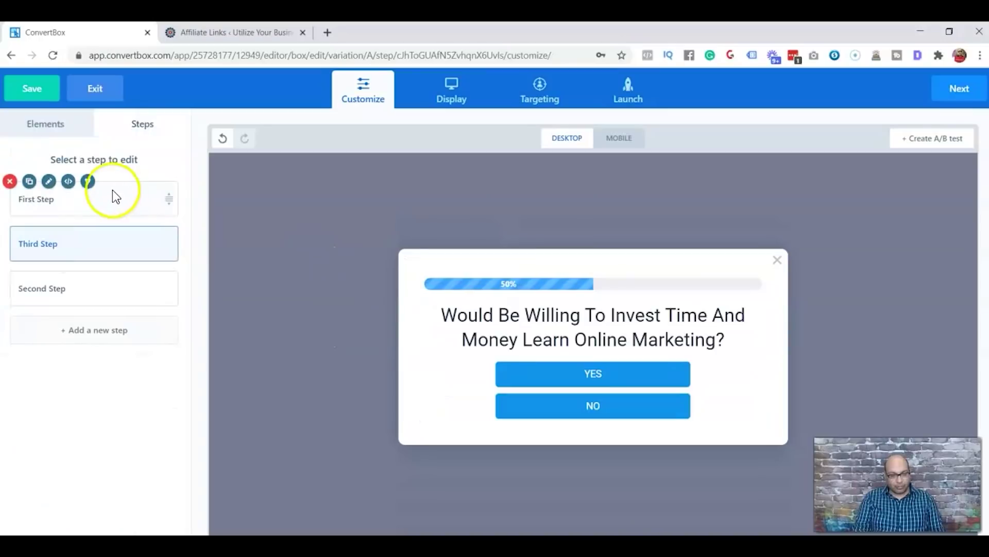
Step: Save the NO redirect and open the Second Step's Affiliate Marketing answer settings
left_click(84, 266)
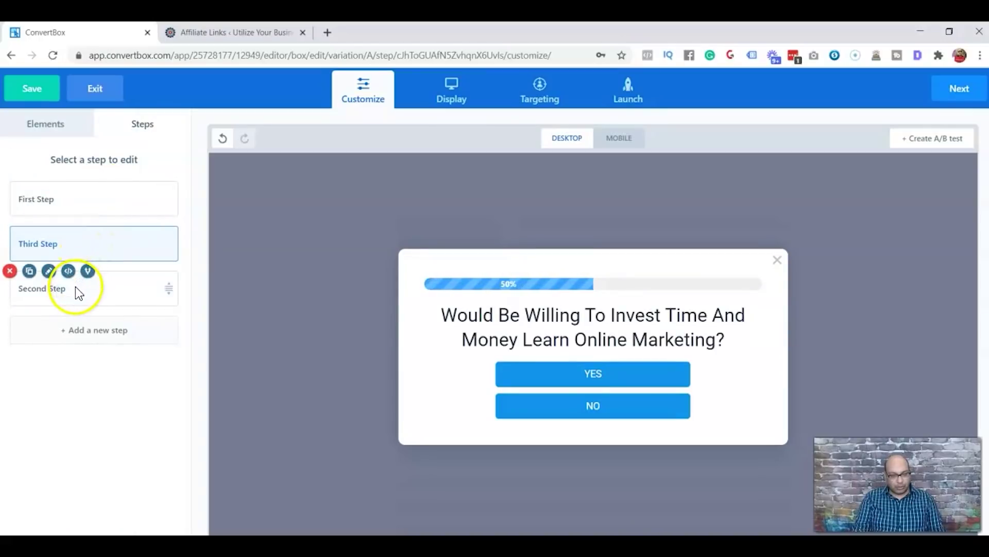
left_click(75, 287)
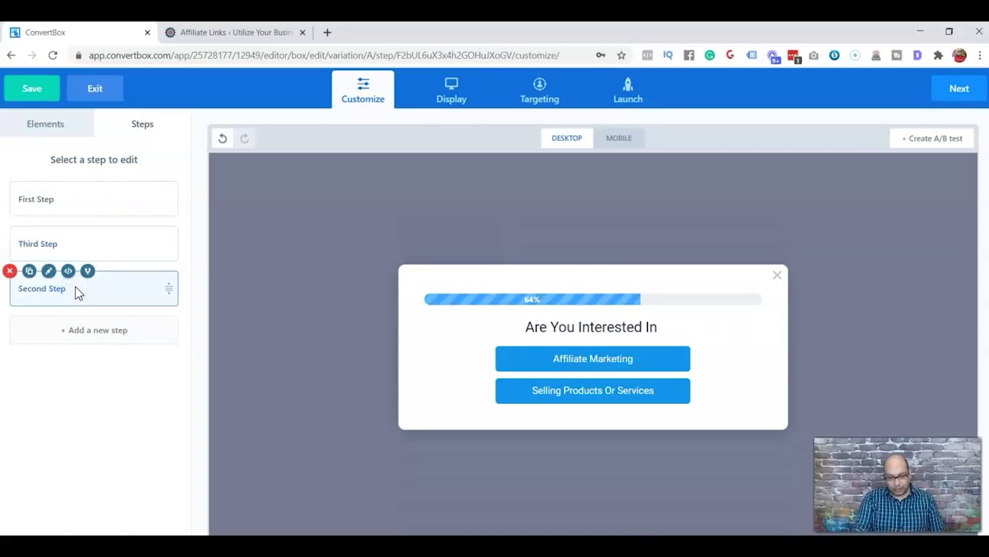
left_click(522, 316)
left_click(635, 373)
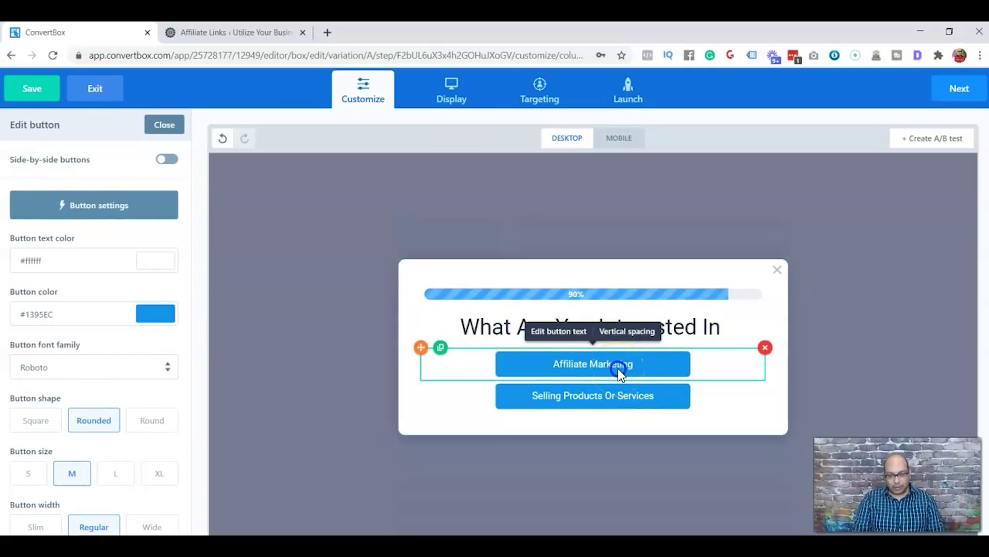
left_click(84, 205)
Step: Redirect Affiliate Marketing to the utilizeyourbusiness.com/tools/legendarymarketer/ link copied from Affiliate Links
left_click(338, 265)
left_click(496, 268)
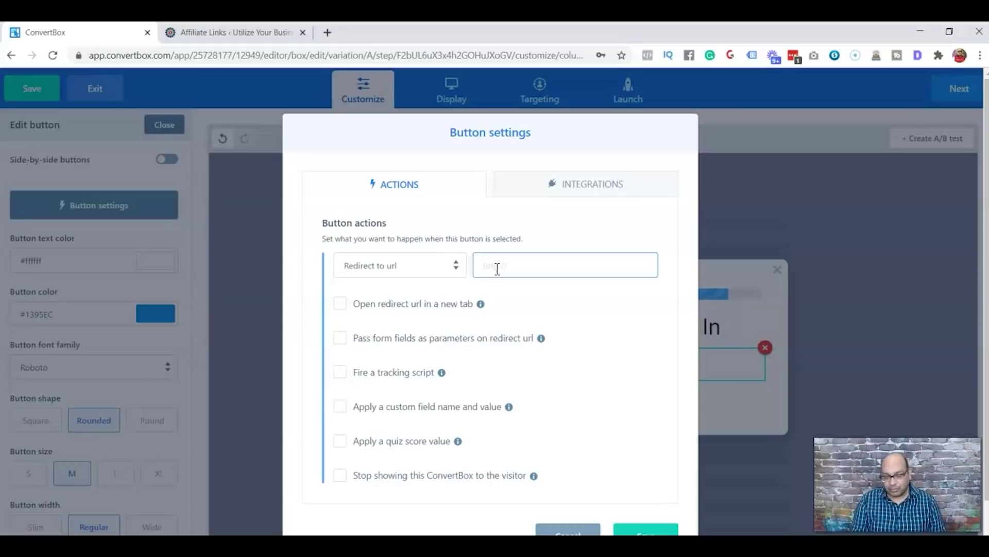
left_click(235, 32)
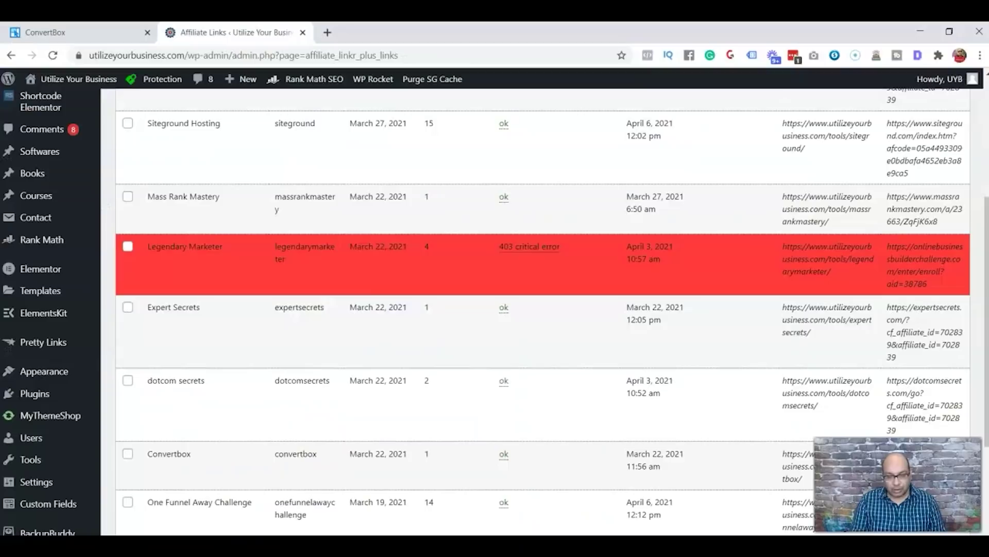
left_click(801, 259)
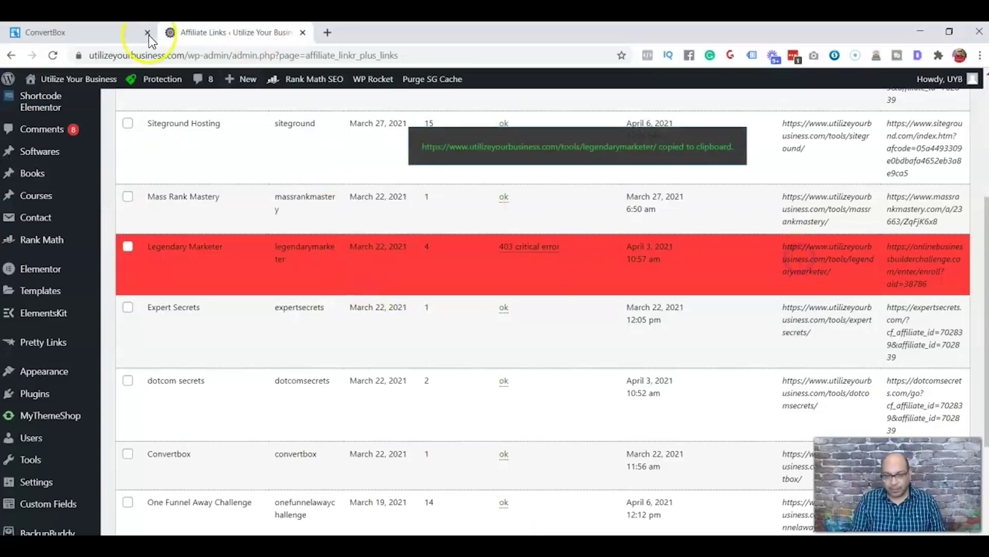
left_click(108, 34)
left_click(515, 265)
key("ctrl+v")
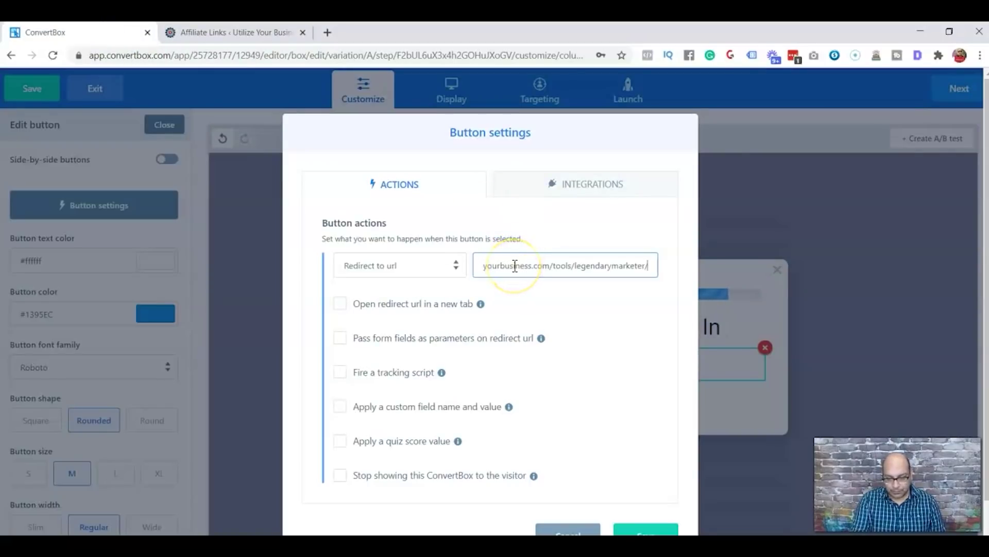
Step: Save the Affiliate Marketing redirect, then redirect Selling Products Or Services to the One Funnel Away Challenge link
left_click(631, 530)
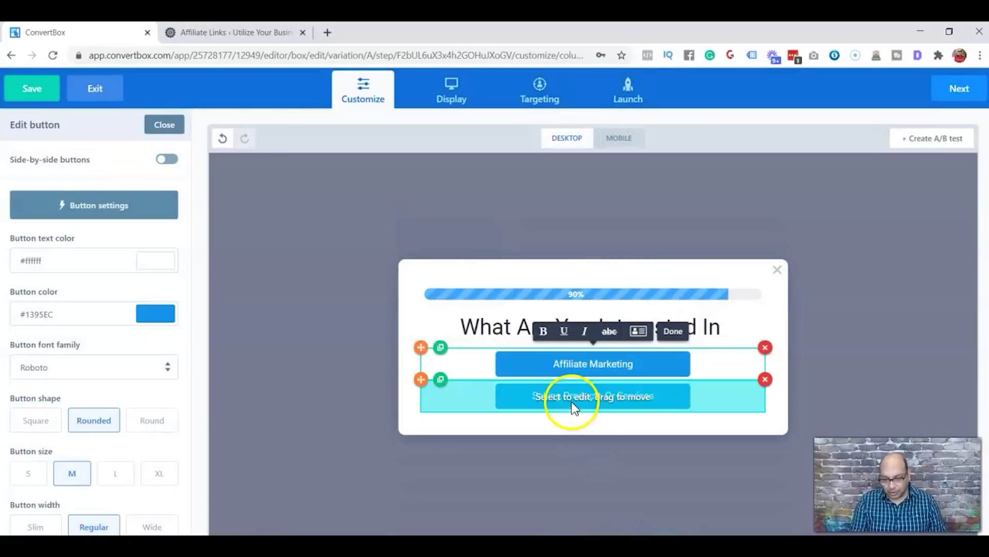
left_click(572, 402)
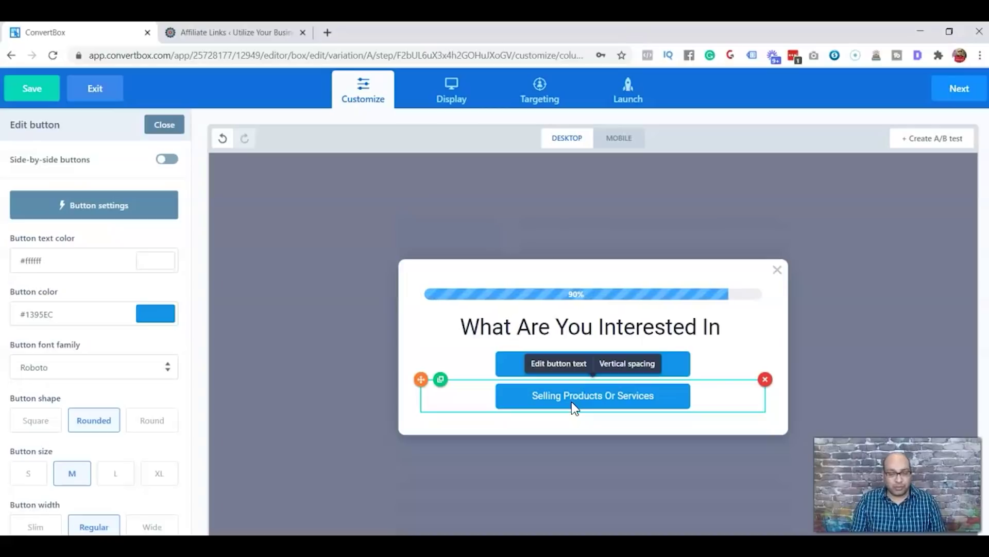
left_click(129, 202)
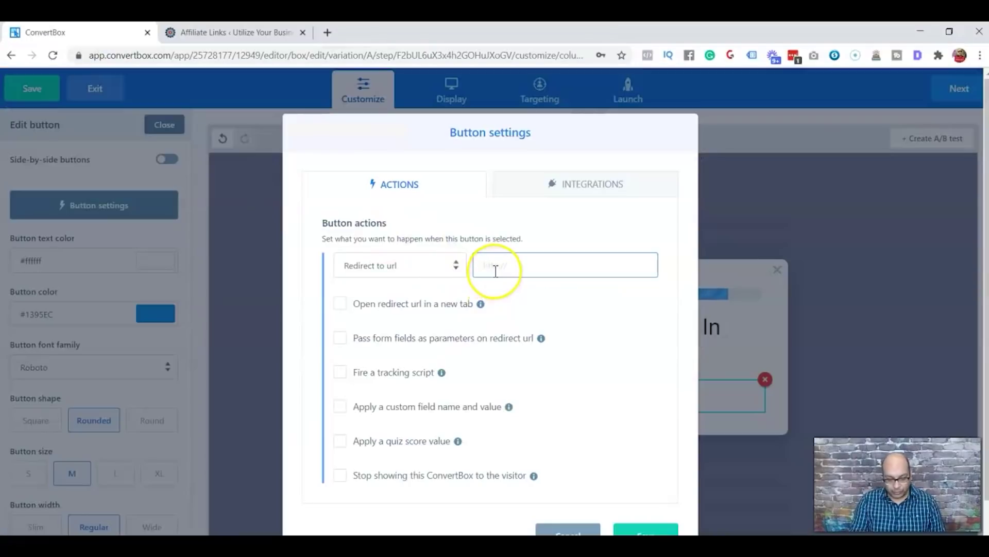
left_click(495, 265)
key("ctrl+v")
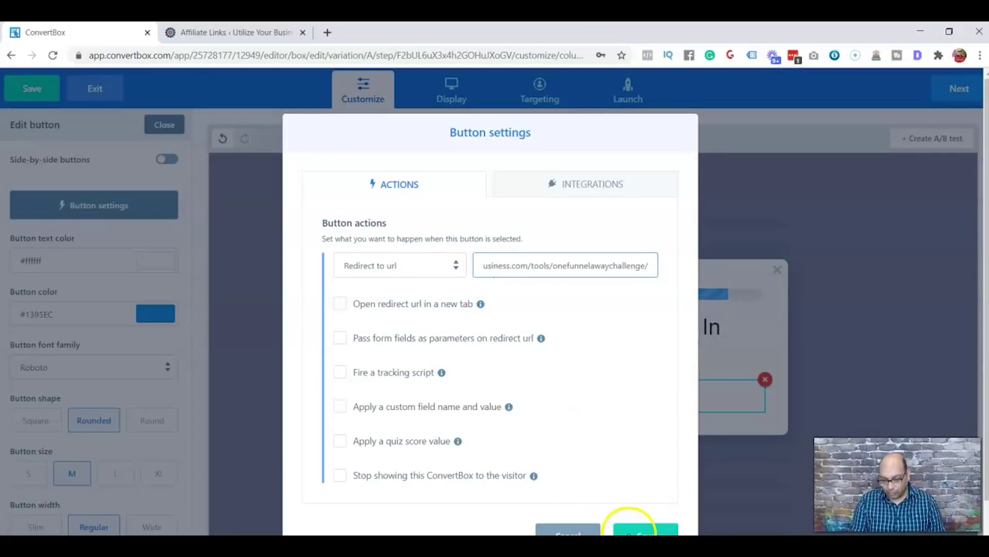
left_click(629, 530)
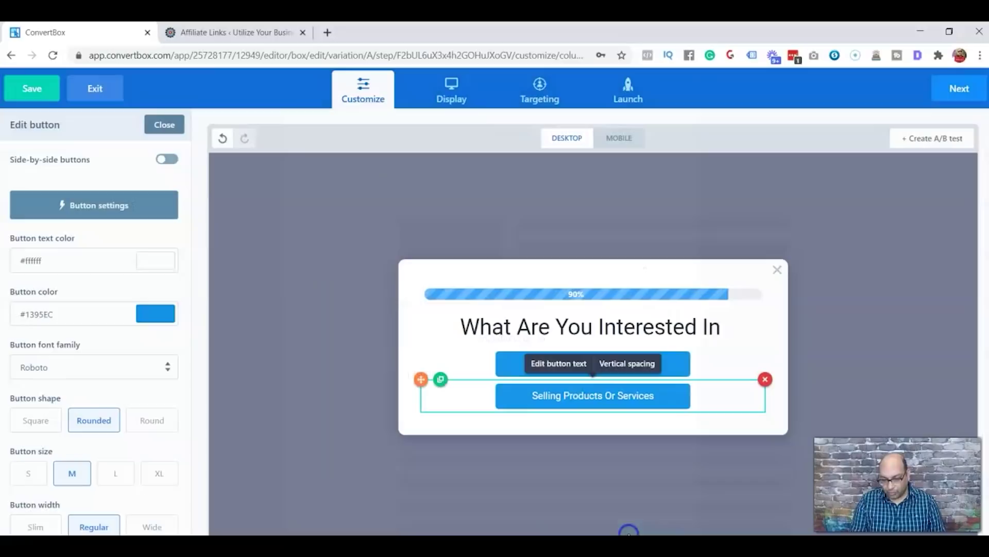
left_click(625, 480)
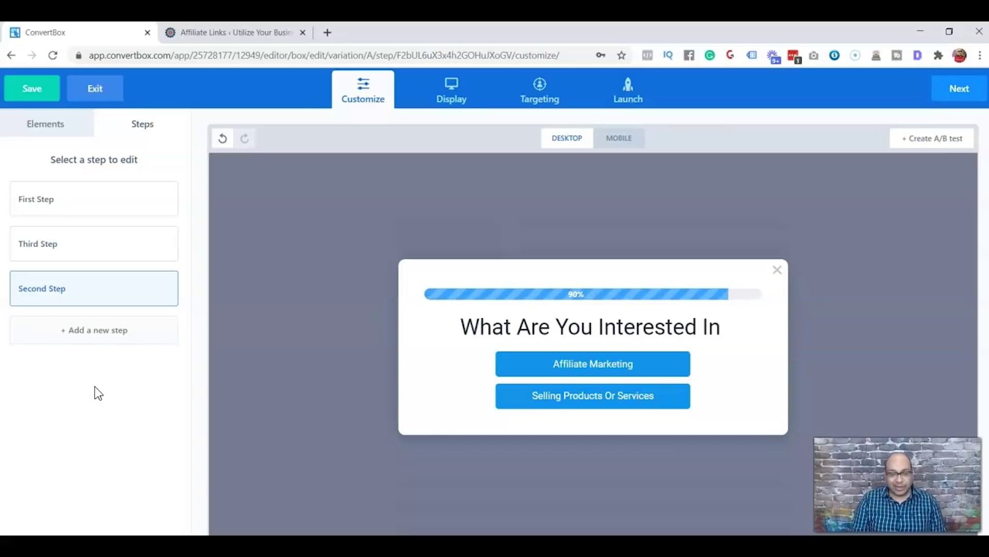
Step: Add a new funnel step named Form
left_click(80, 342)
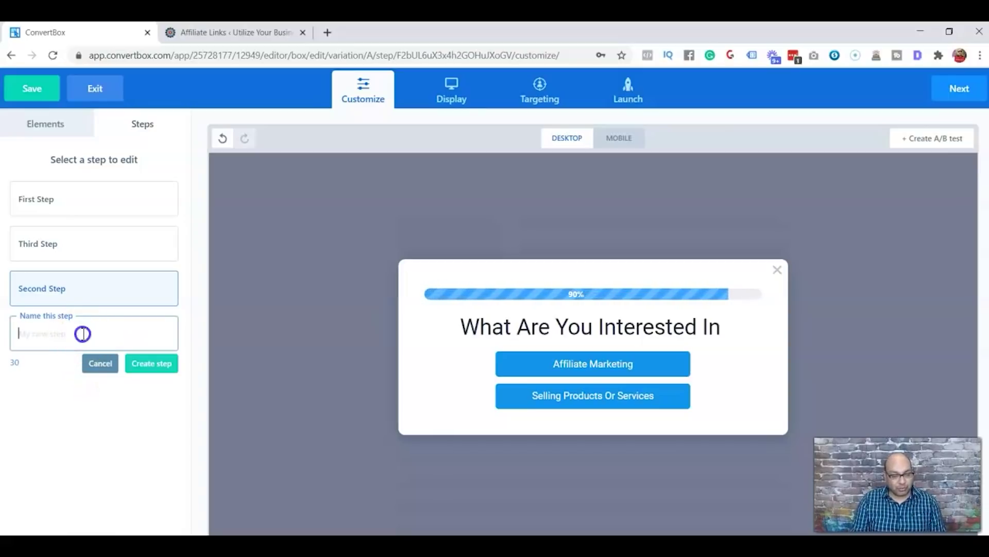
type("Form")
left_click(146, 367)
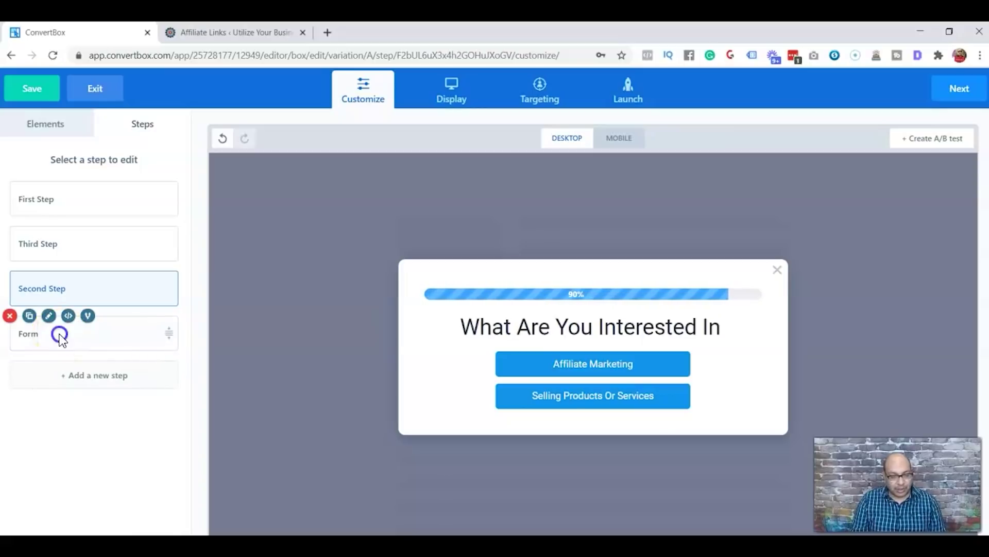
left_click(59, 332)
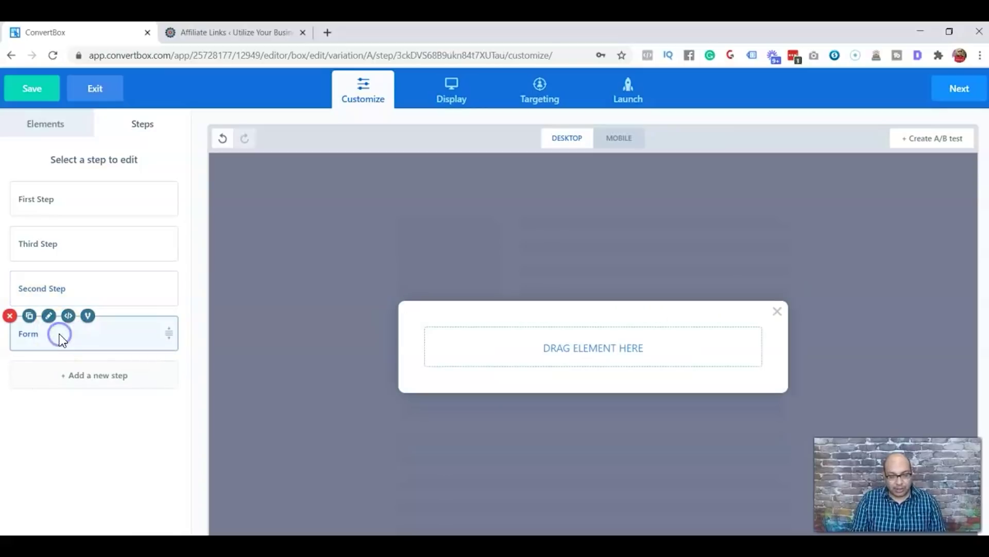
Step: Place a name and email form in the Form step and change its button to Send
left_click(39, 124)
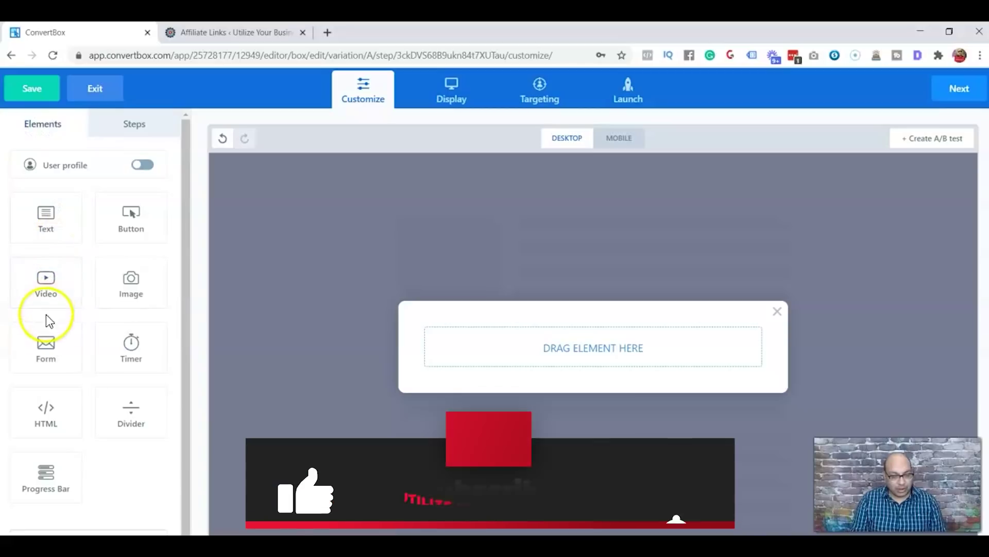
left_click_drag(49, 342, 562, 341)
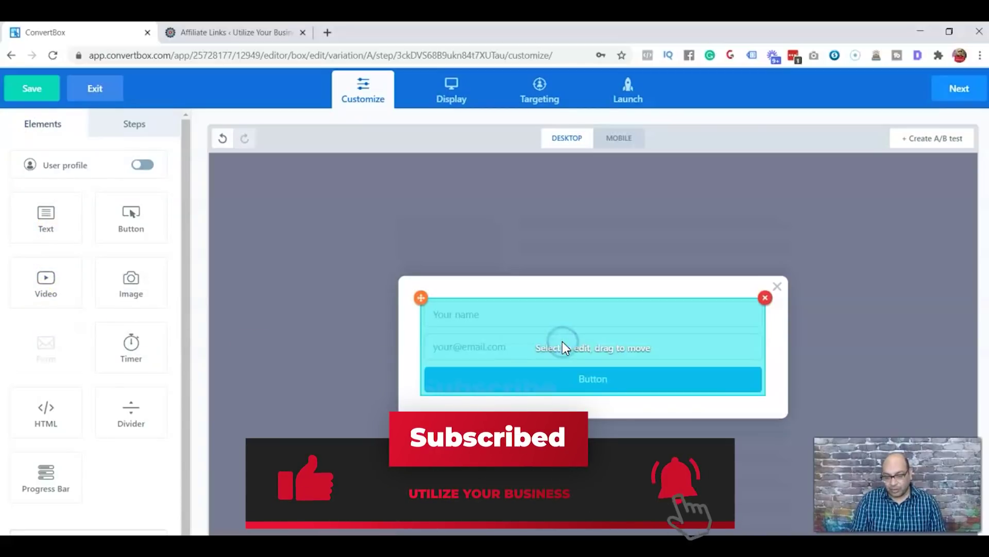
left_click(556, 320)
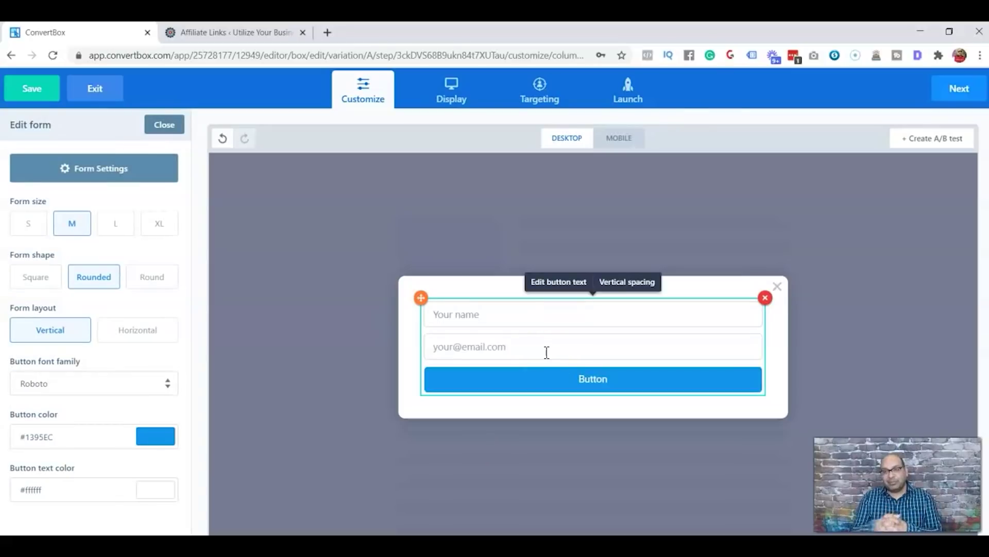
left_click(601, 388)
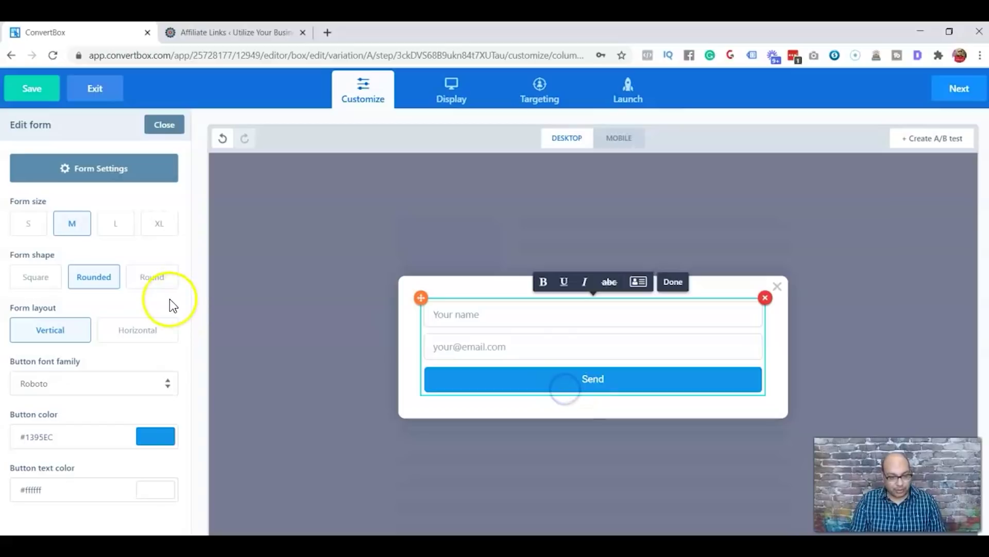
Step: Set the form's submission action to go to the next step
left_click(92, 168)
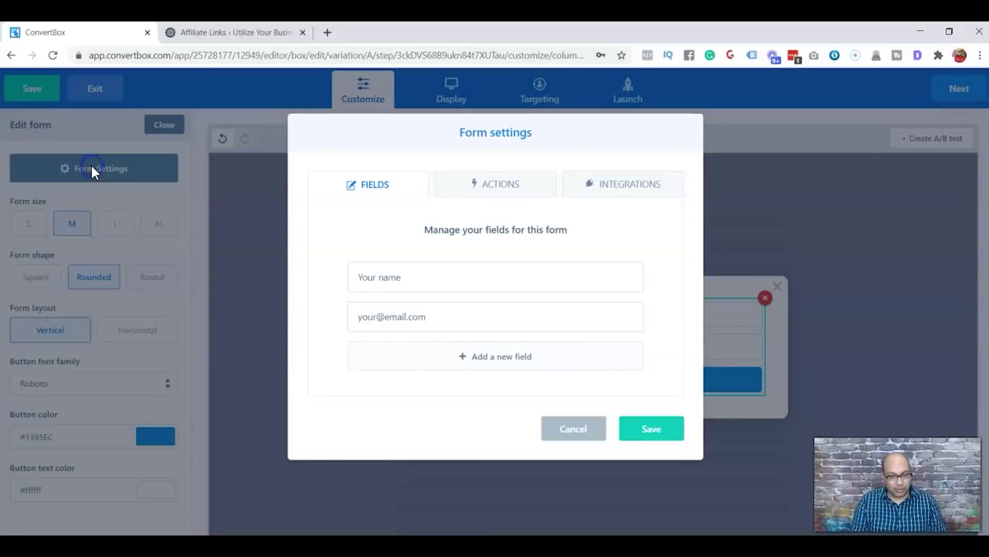
left_click(499, 184)
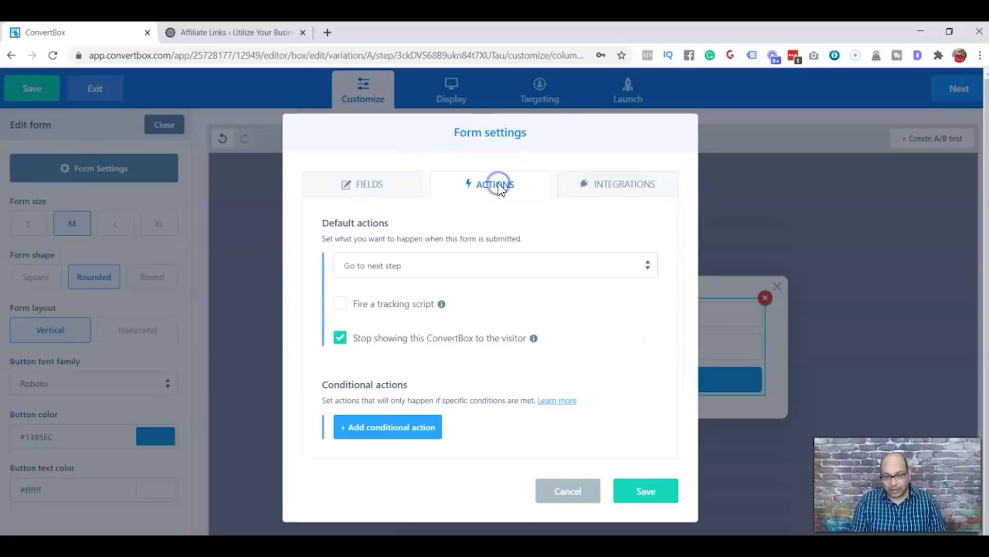
left_click(396, 268)
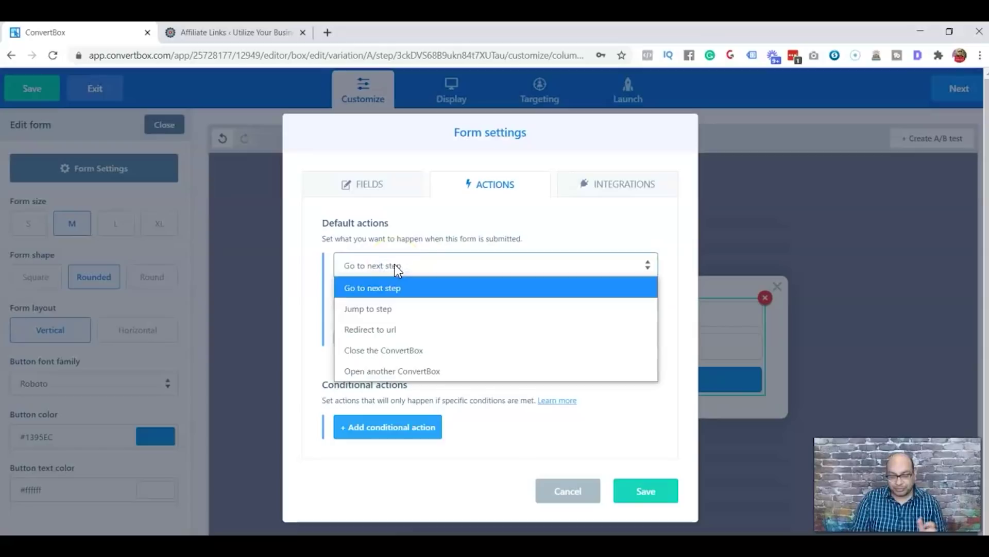
left_click(396, 266)
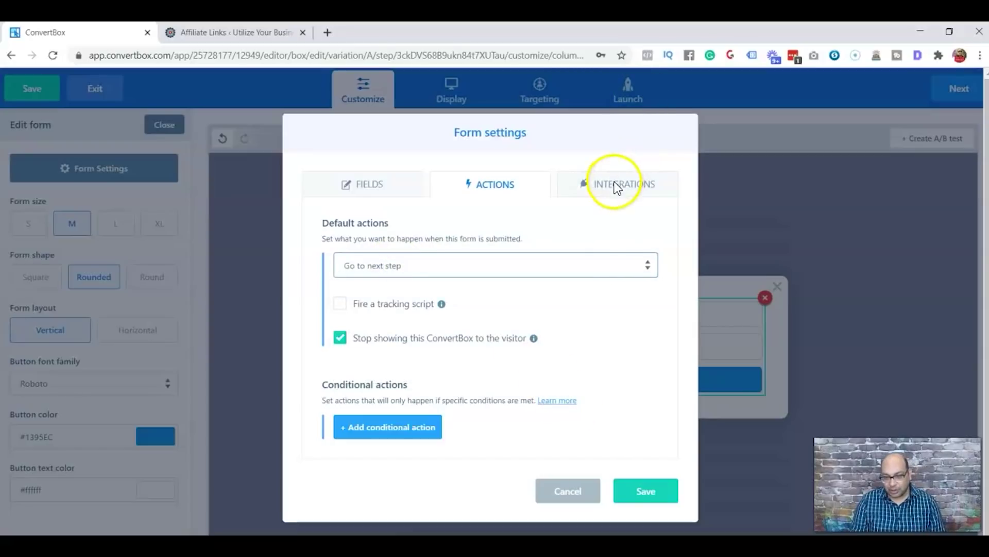
Step: Add an Affiliate Offers Aweber integration subscribing submitters to Legendary 15 day online promo, and save
left_click(617, 187)
left_click(386, 266)
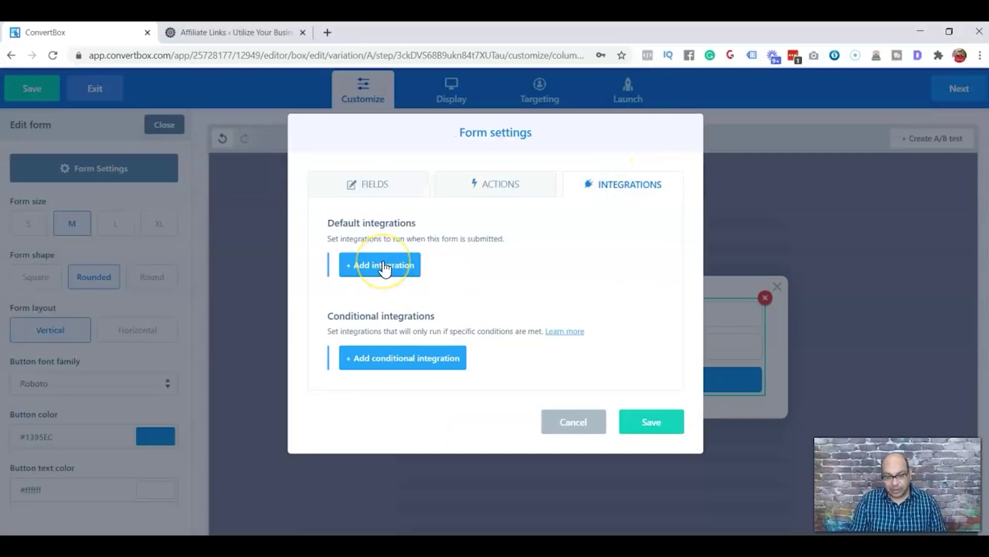
left_click(383, 257)
left_click(408, 207)
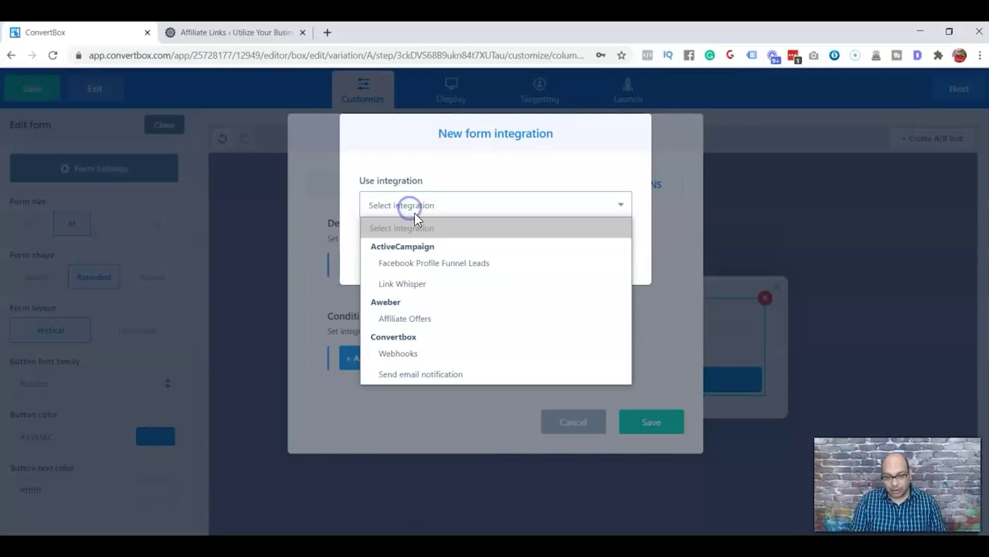
left_click(403, 319)
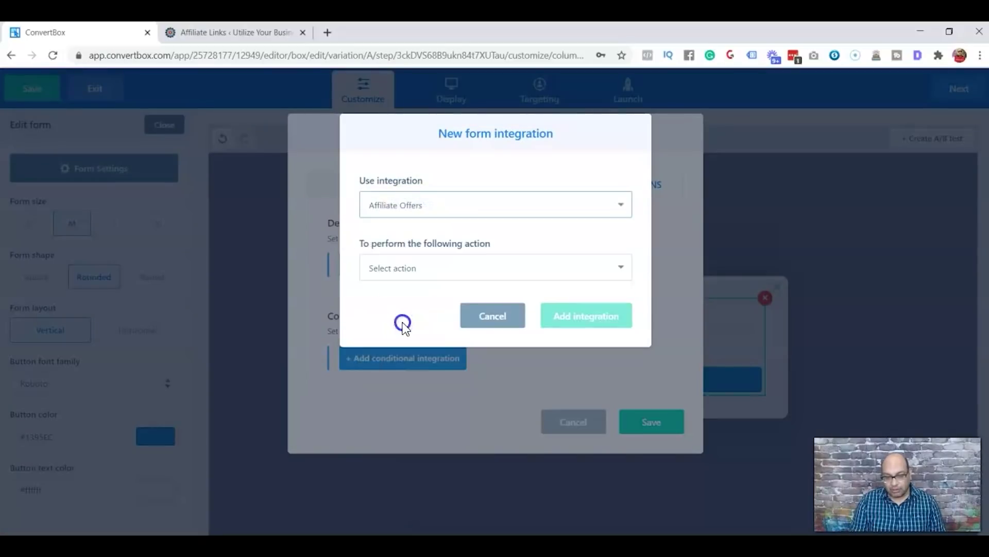
left_click(428, 277)
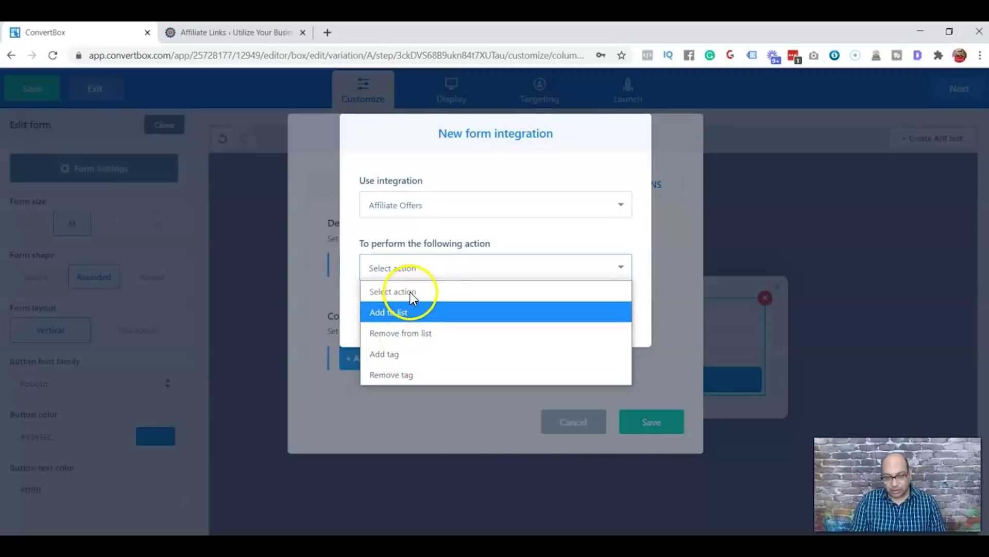
left_click(410, 313)
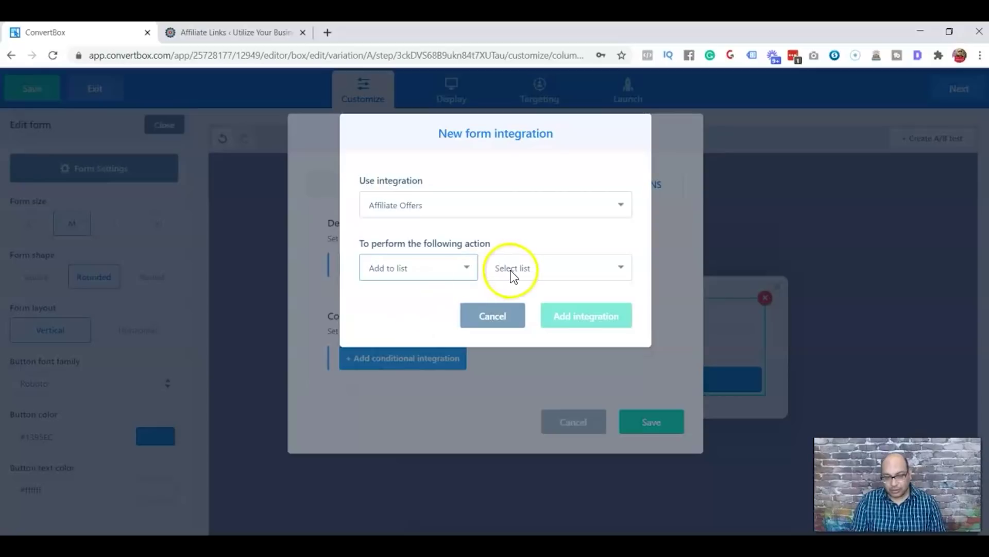
left_click(513, 270)
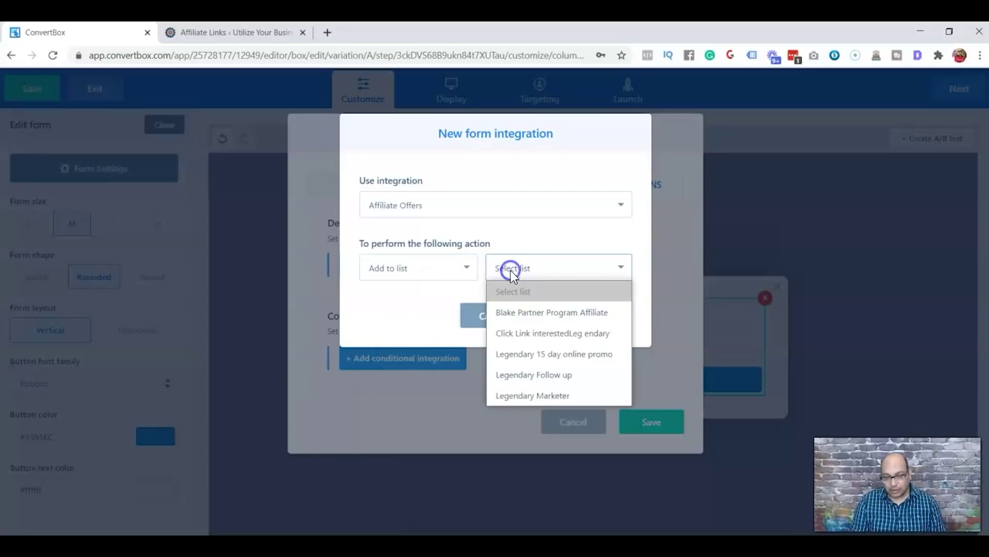
left_click(523, 355)
left_click(602, 315)
left_click(638, 457)
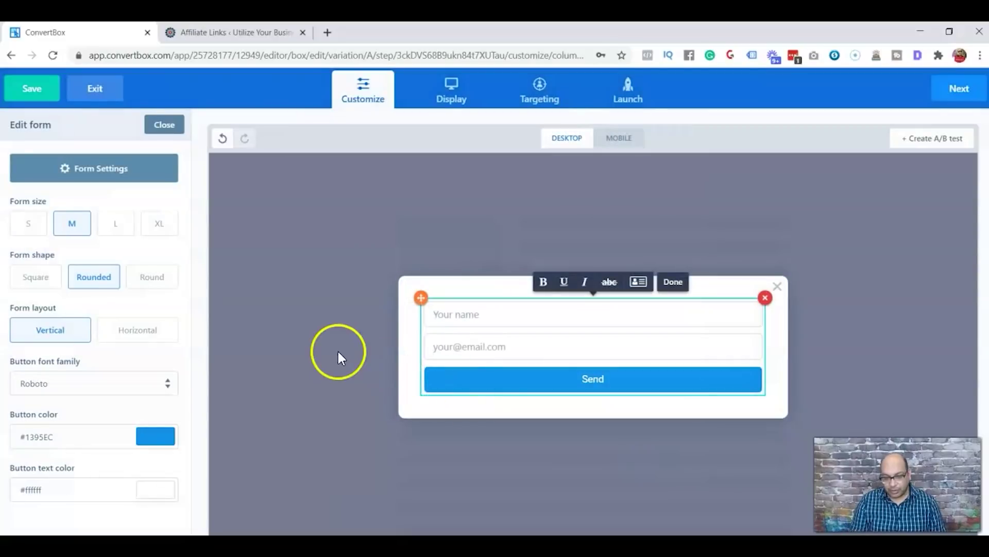
Step: Leave the Form step and reopen the Second Step's 'What Are You Interested In' question
left_click(319, 195)
mouse_move(49, 338)
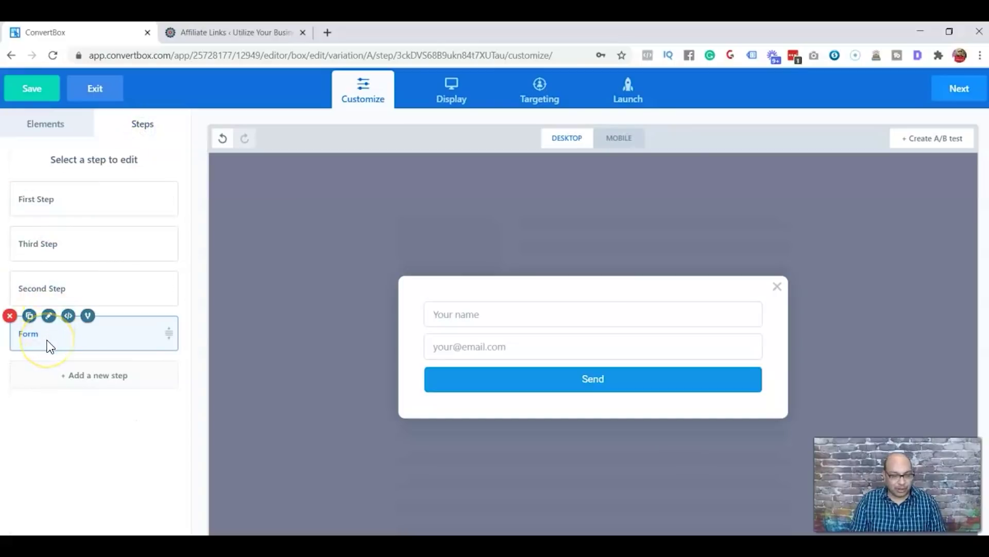
mouse_move(54, 285)
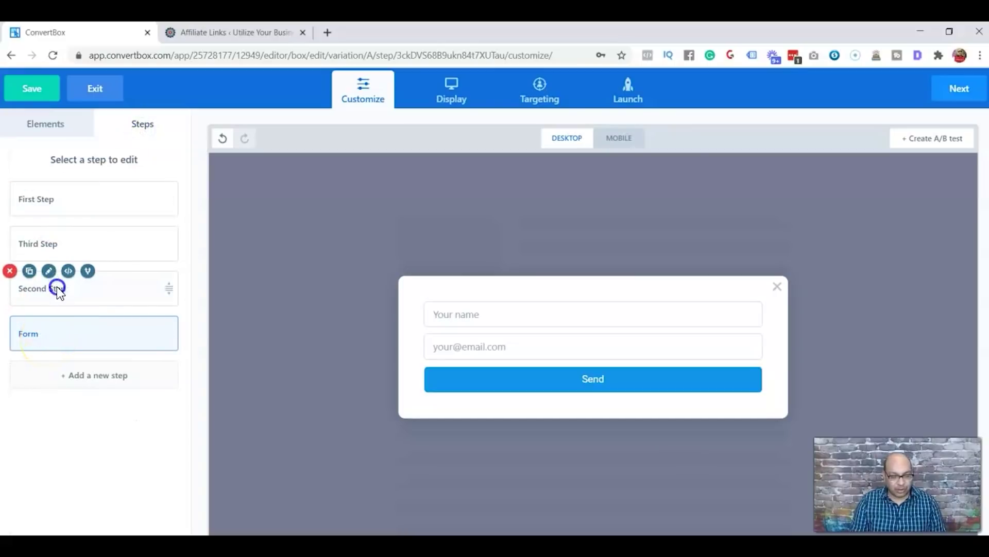
left_click(59, 329)
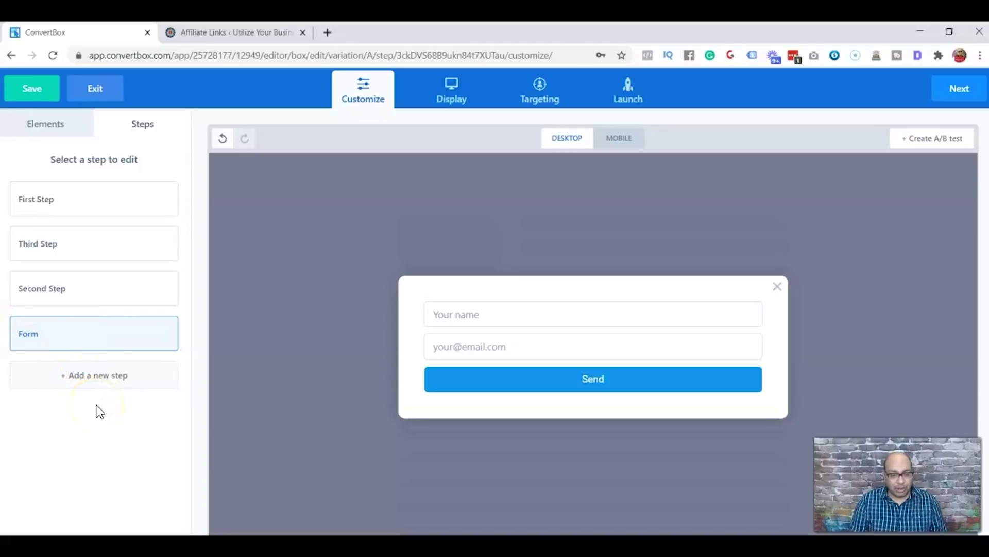
left_click(95, 304)
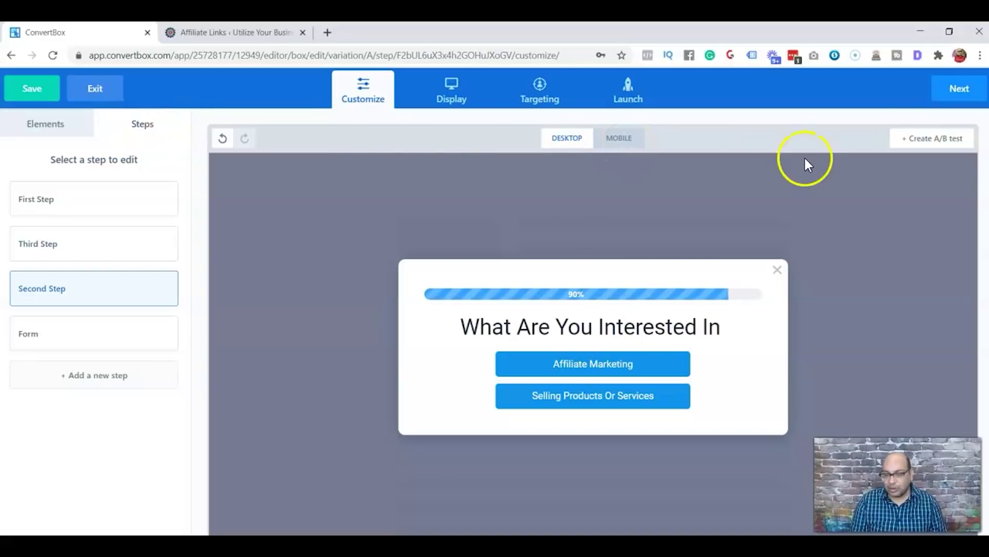
left_click(960, 90)
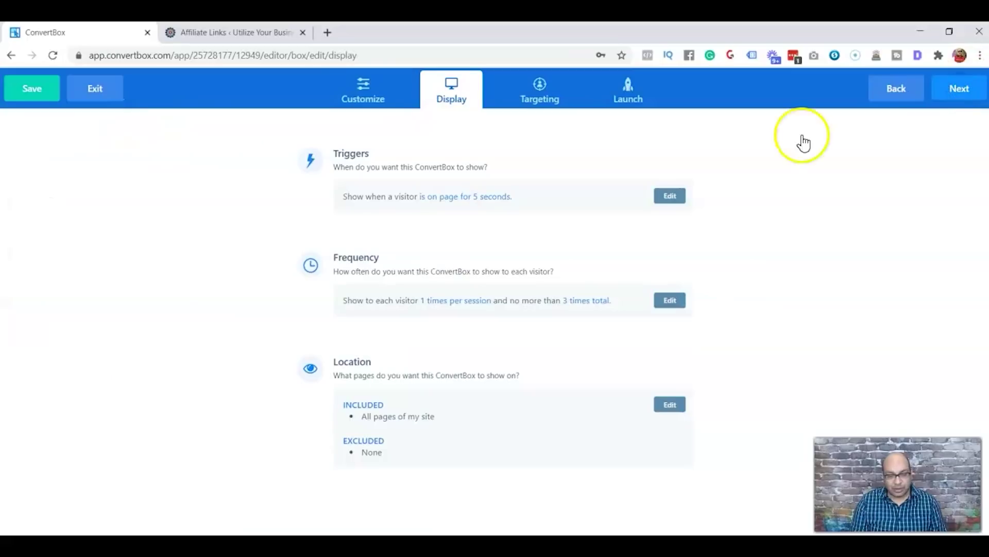
left_click(664, 406)
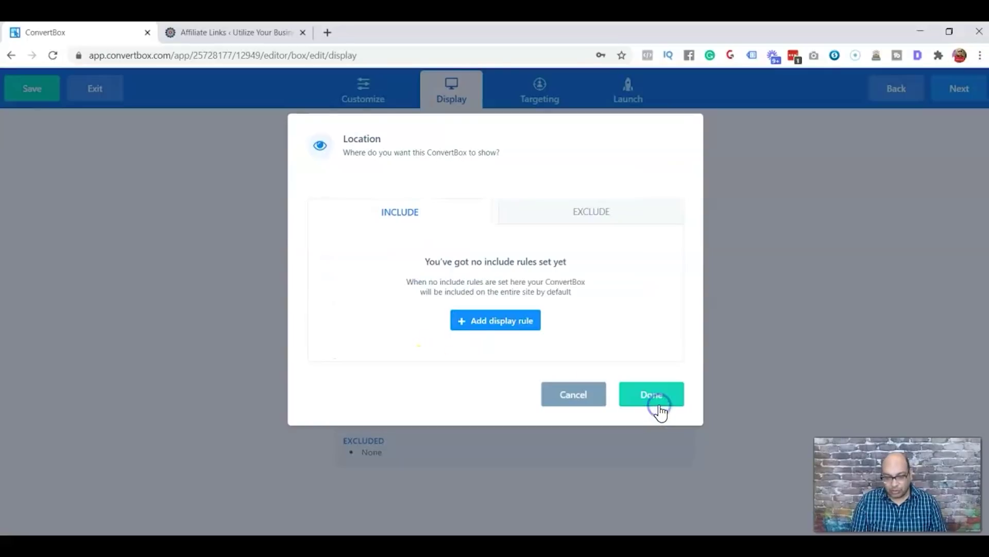
left_click(488, 321)
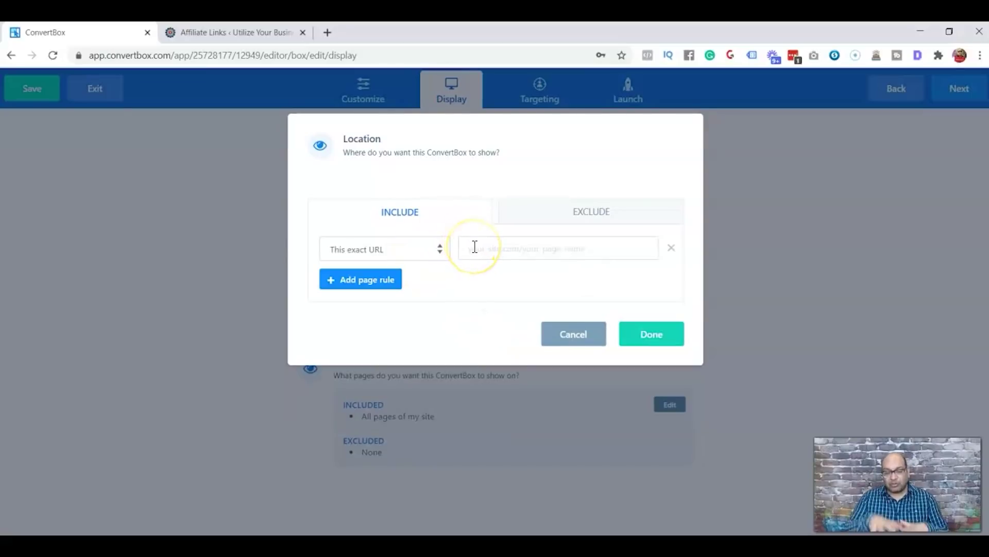
left_click(475, 247)
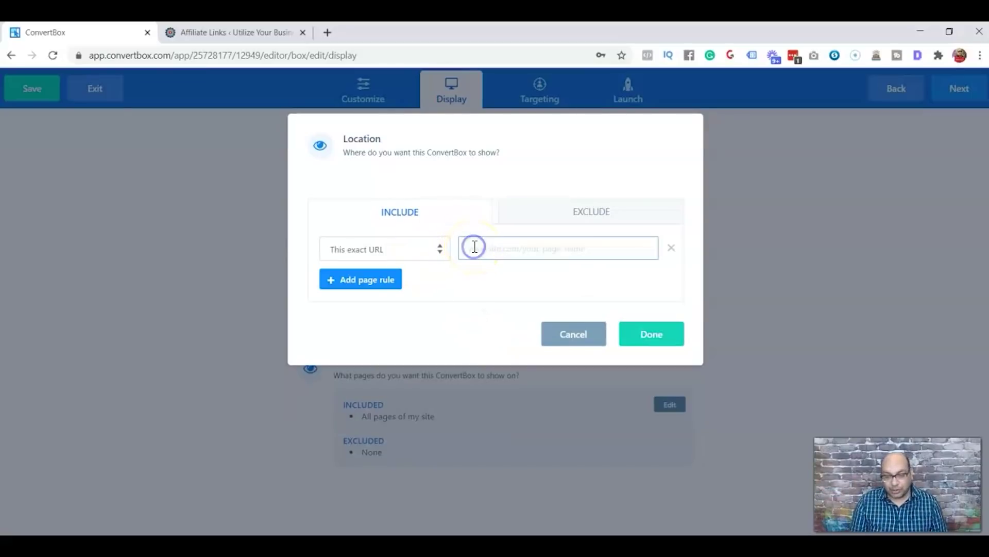
type("utilizeyour")
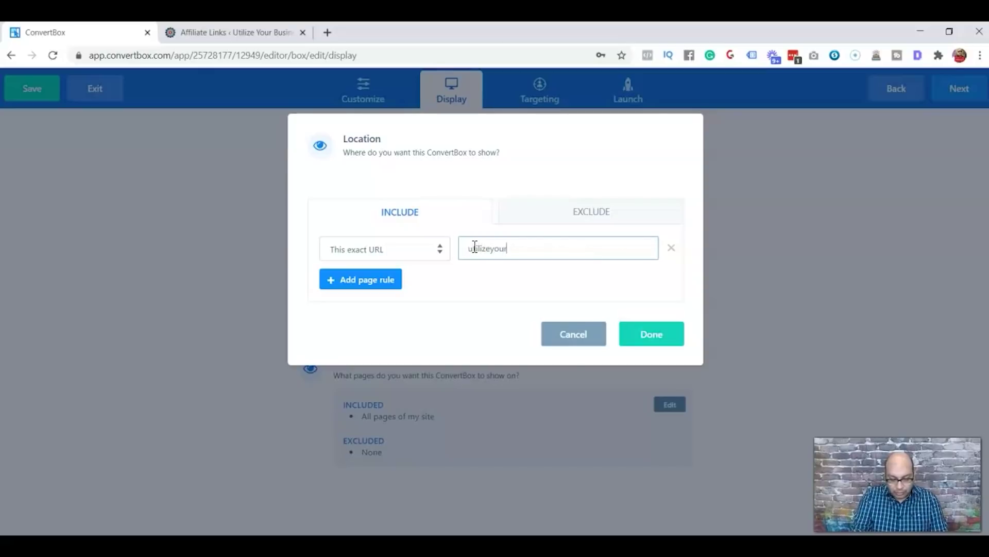
type("business.com")
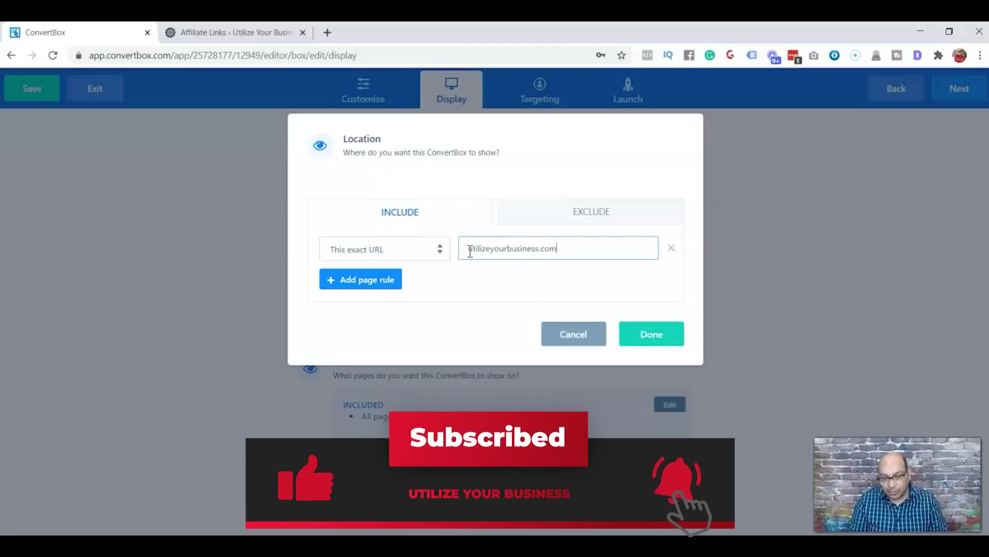
left_click(470, 249)
type("http://")
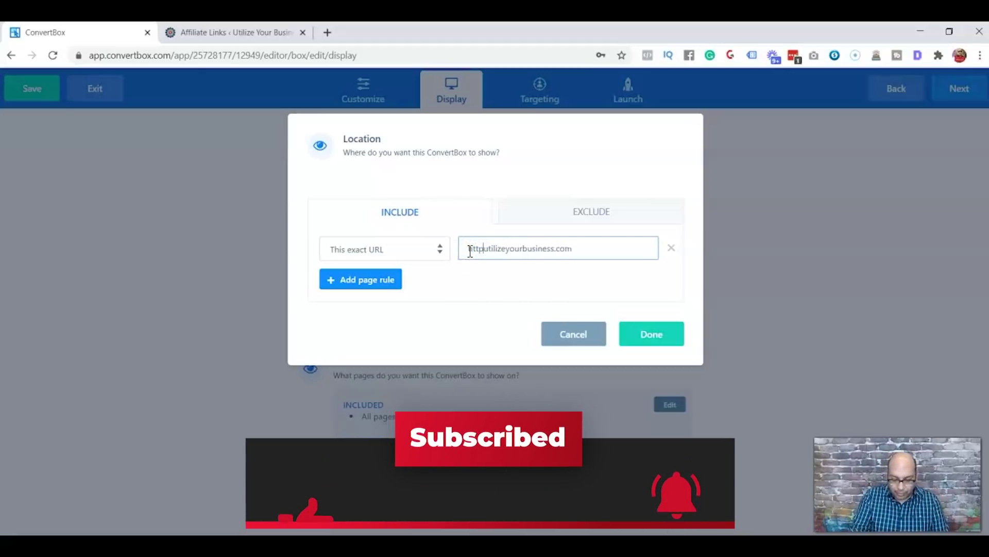
left_click(639, 335)
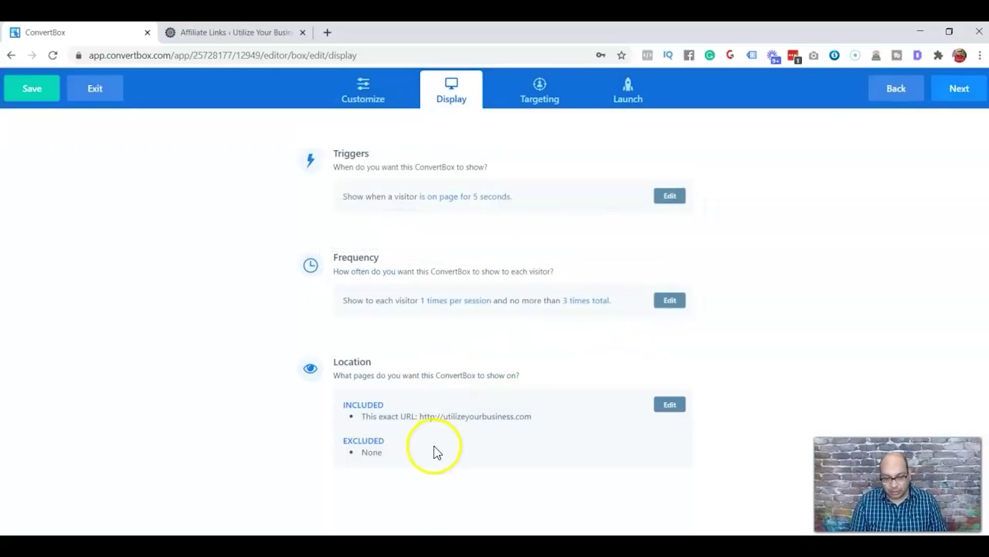
Step: Trigger the popup after 10 seconds on page with Page abandonment off, then continue to Targeting
left_click(669, 199)
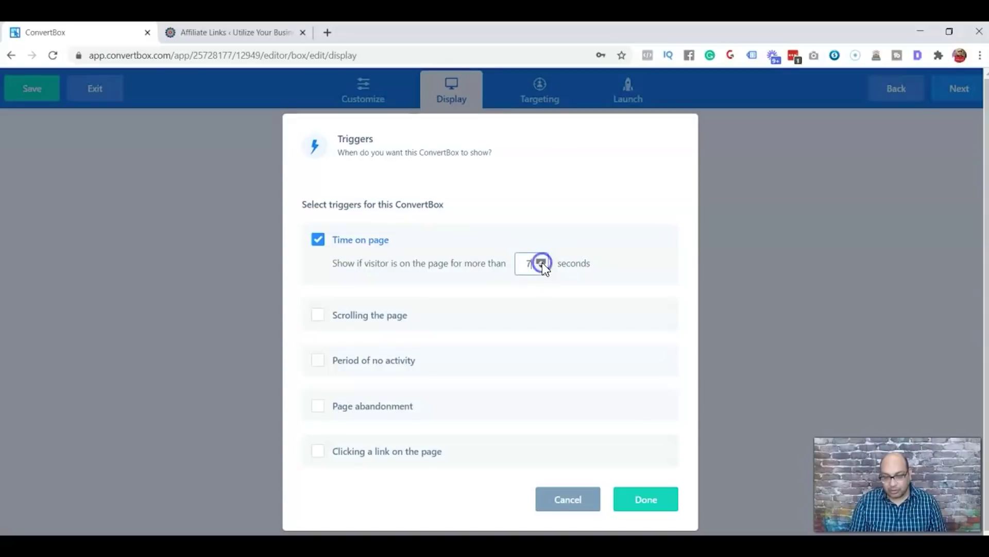
left_click(541, 264)
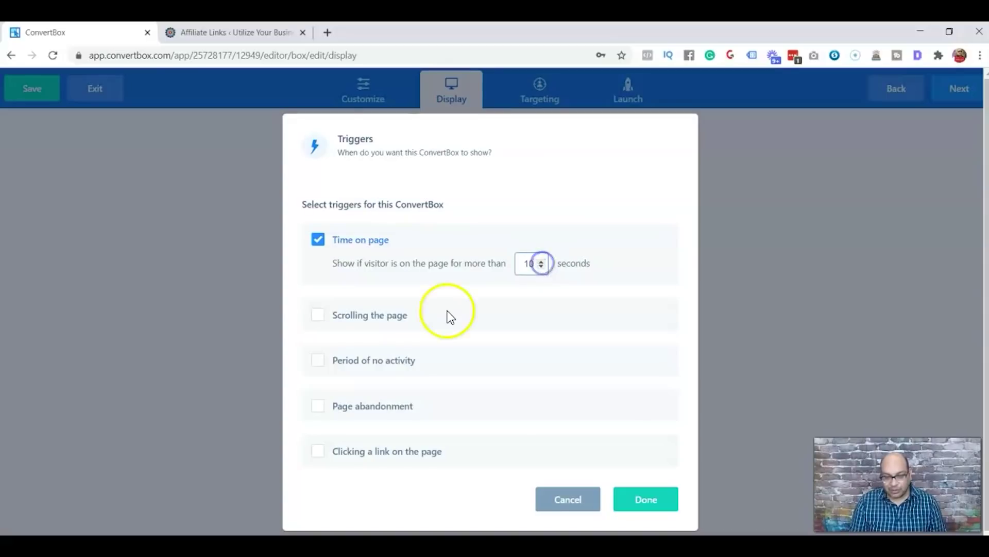
left_click(319, 408)
left_click(319, 238)
left_click(318, 239)
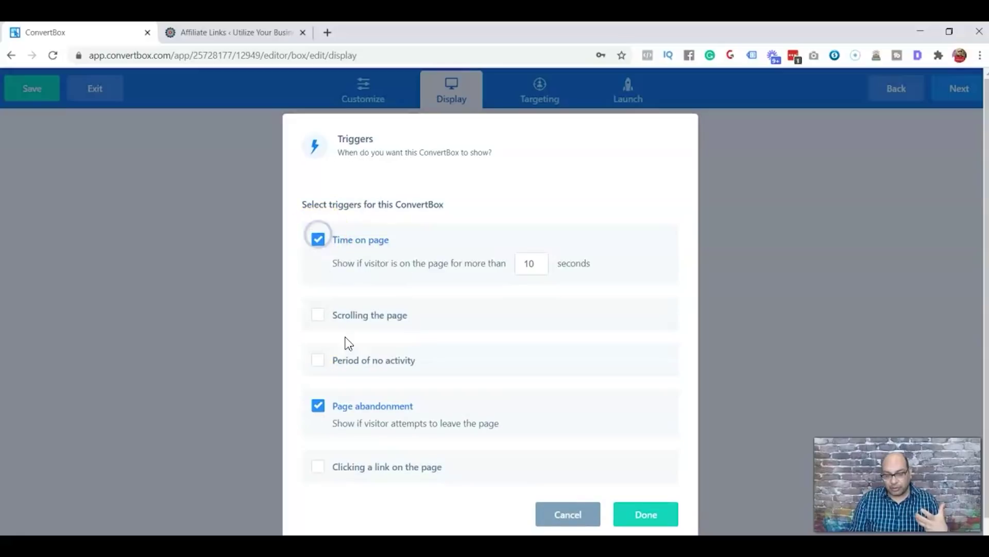
left_click(319, 406)
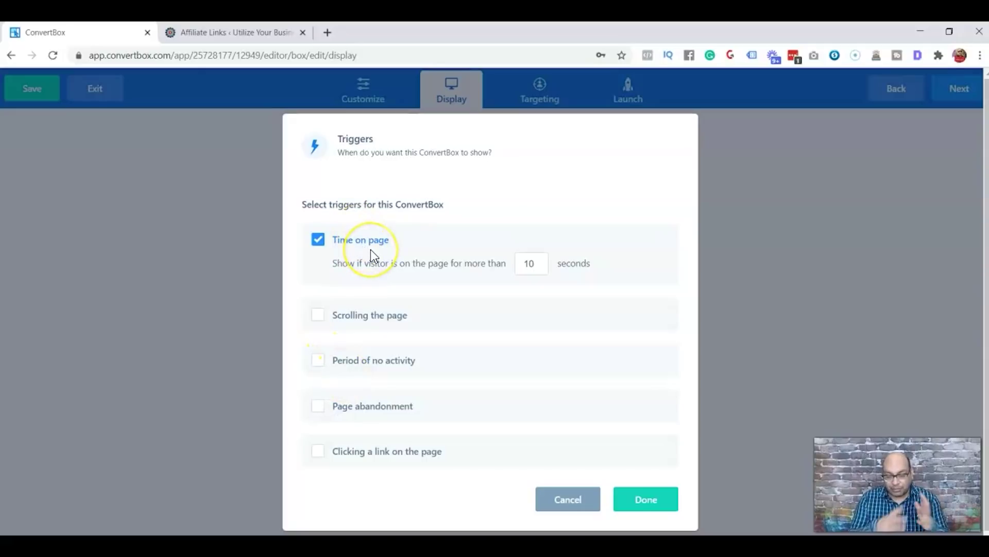
left_click(653, 502)
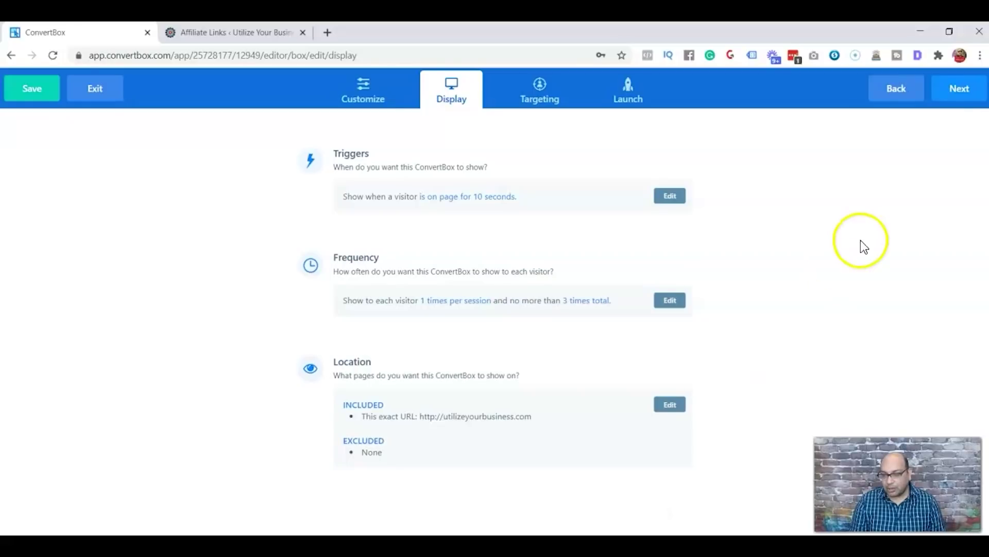
left_click(959, 97)
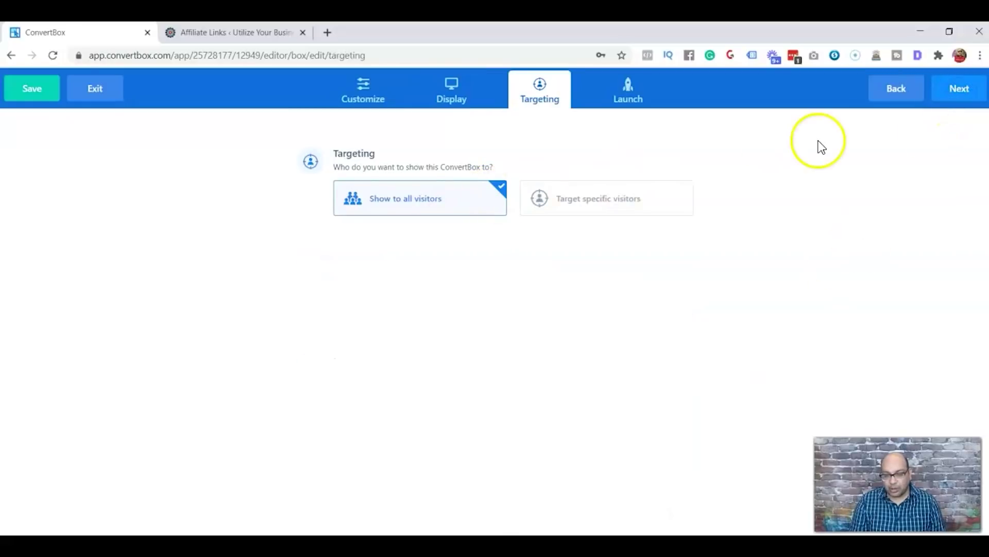
Step: Switch the Quiz Funnel box status to Active on Launch, finish, and return to the editor
left_click(953, 98)
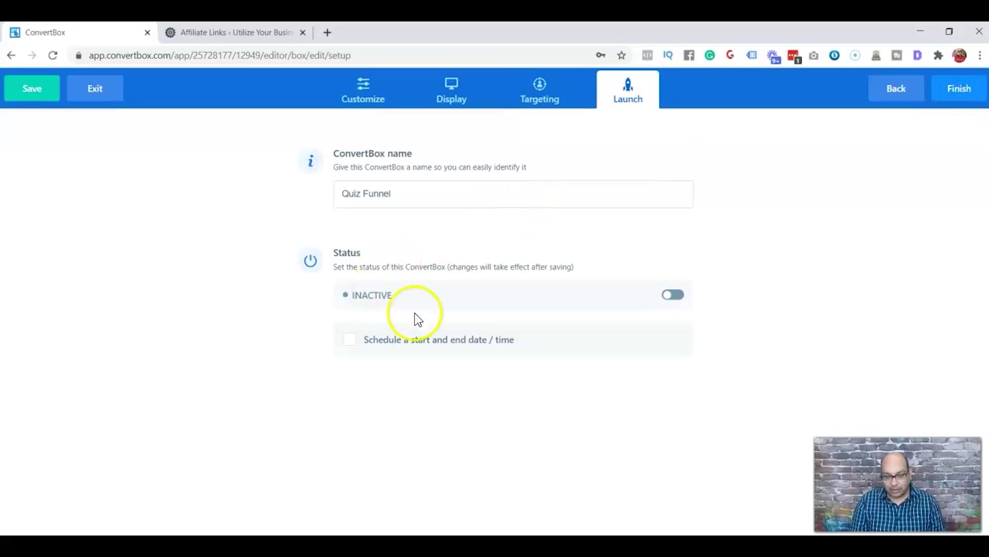
left_click(678, 298)
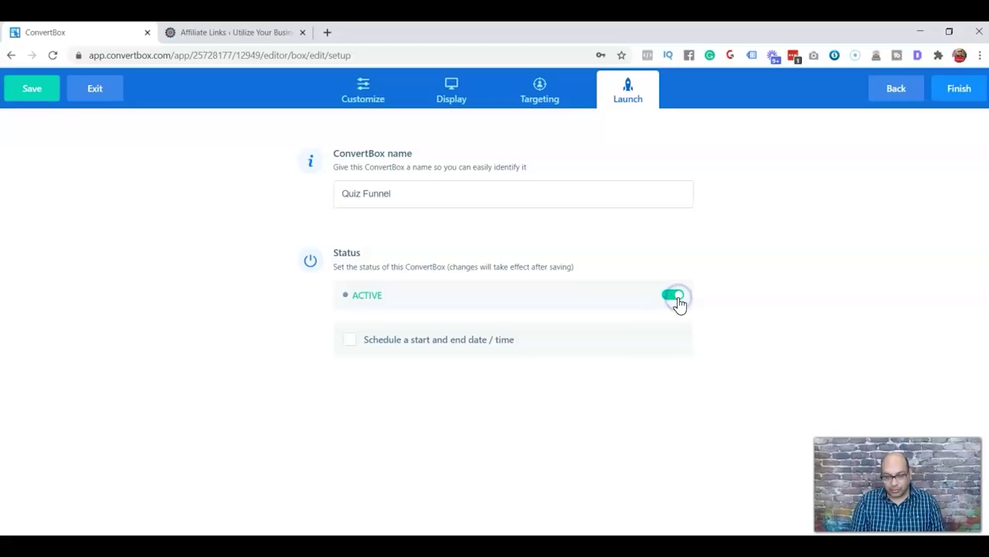
left_click(957, 93)
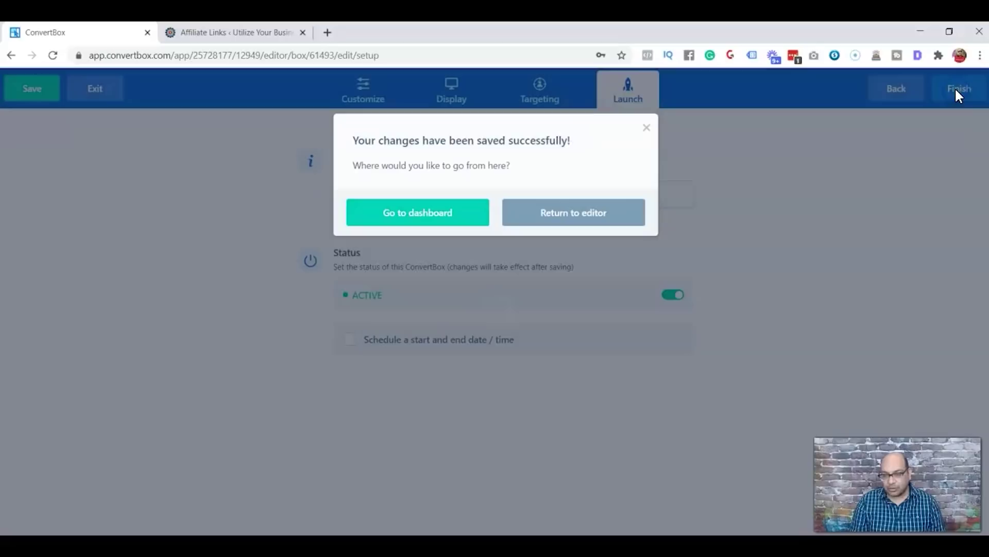
left_click(560, 213)
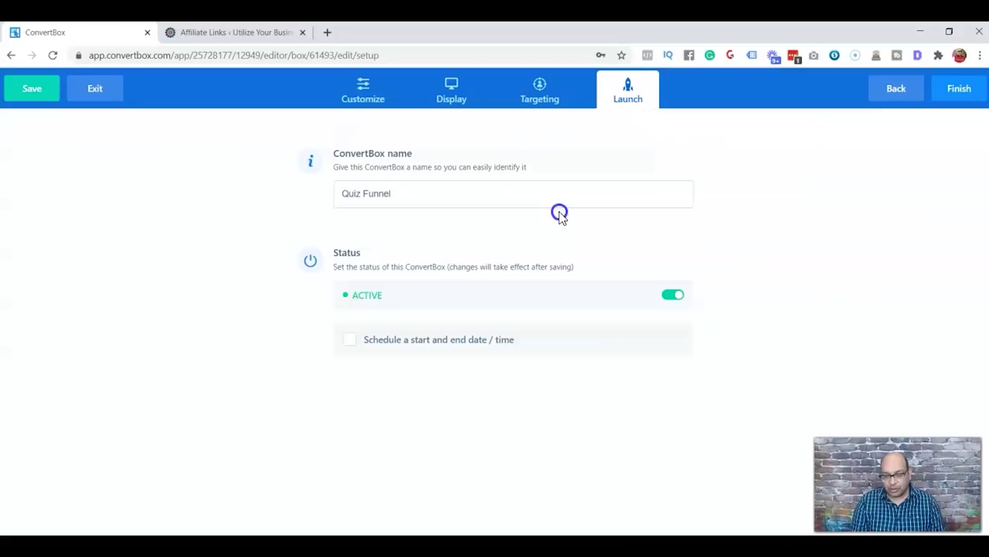
Step: Open a new tab and load the Utilize Your Business homepage from the 'uti' suggestion
left_click(327, 33)
left_click(328, 53)
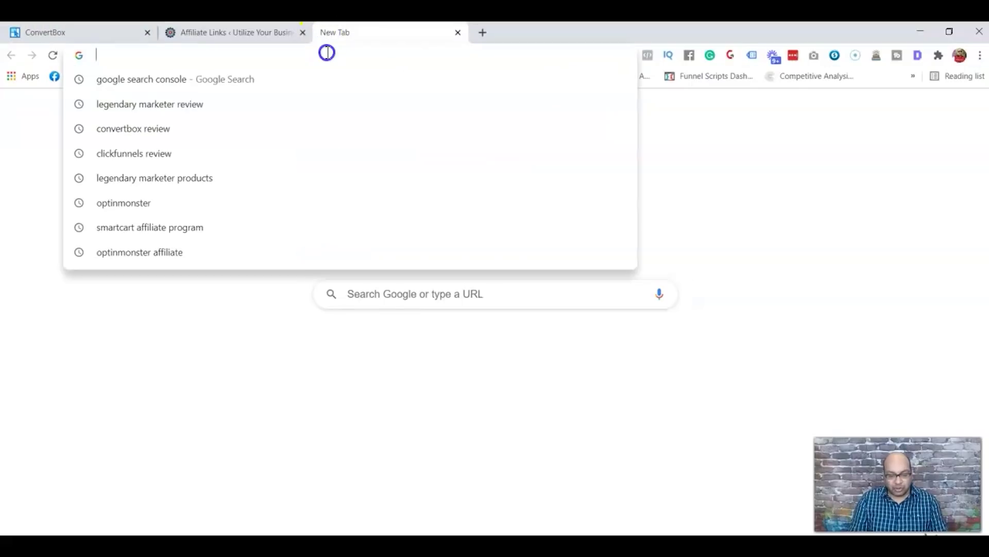
type("utilizeyourbusiness.com")
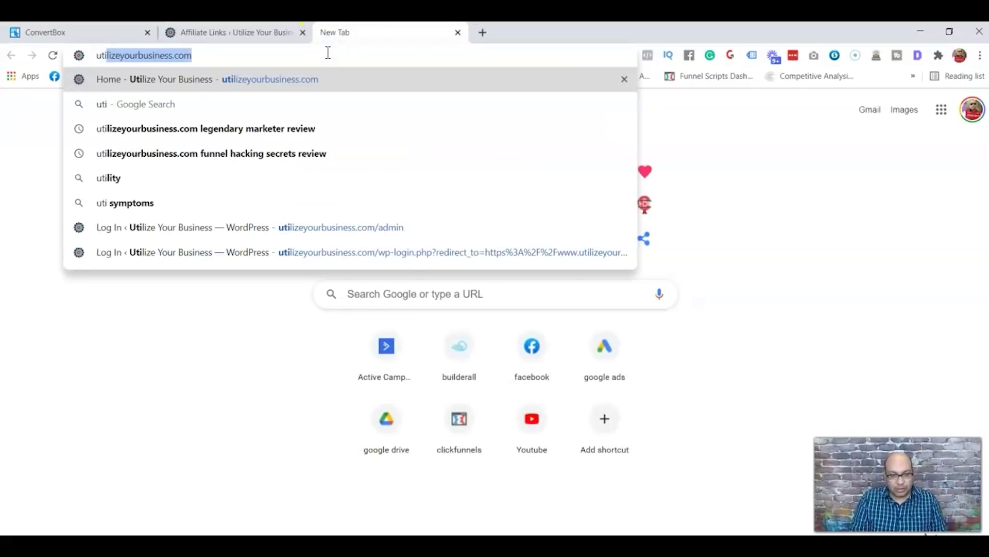
left_click(318, 79)
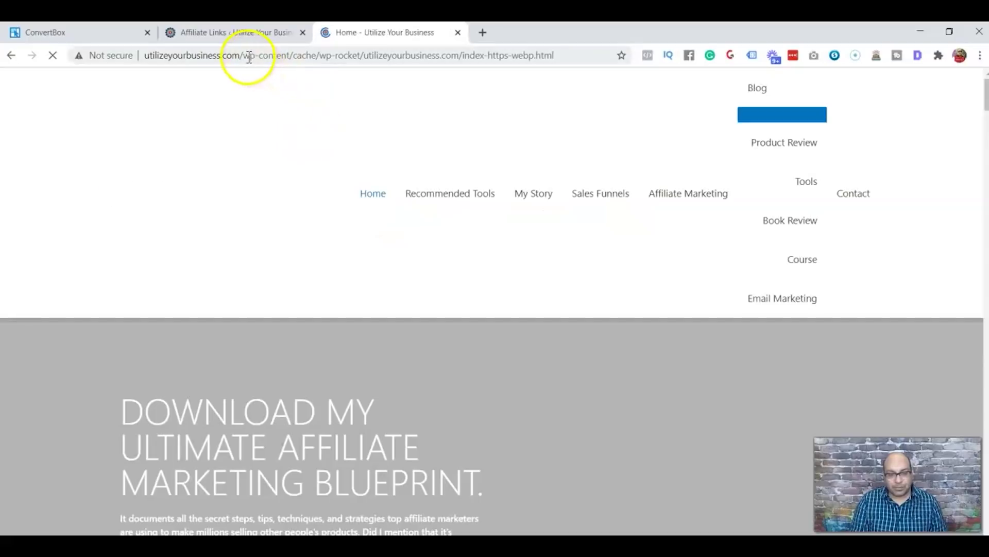
Step: Trim the cache path so the address is plain utilizeyourbusiness.com and reload it
left_click(246, 55)
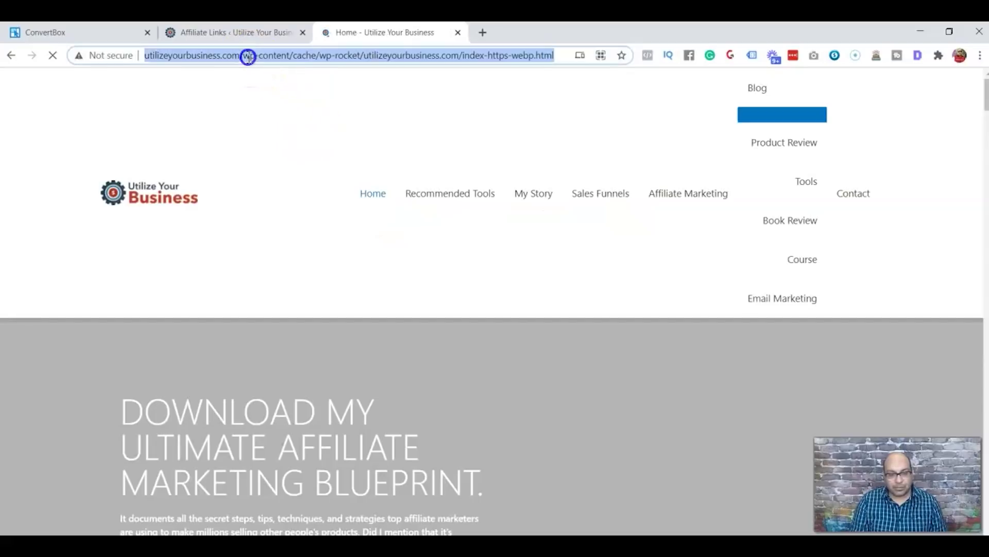
left_click(245, 57)
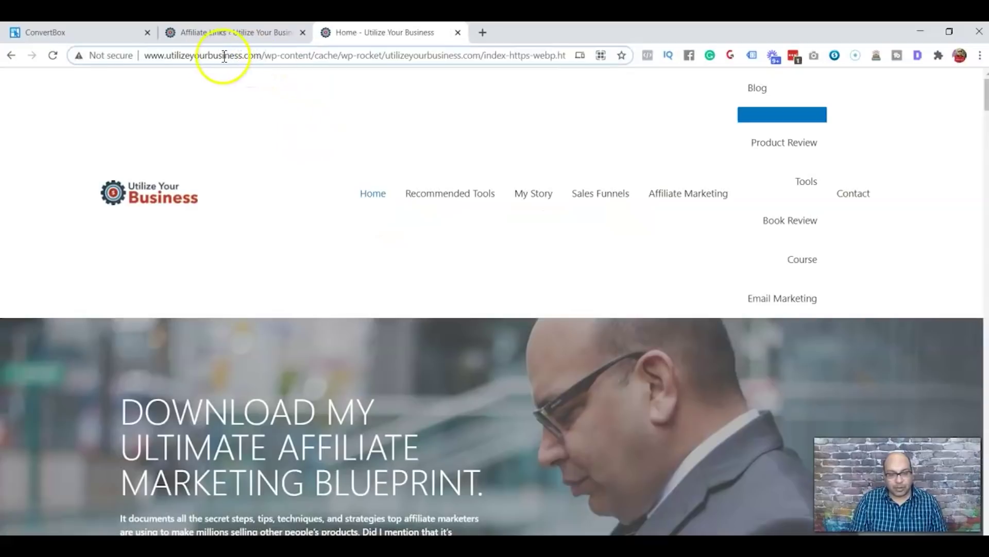
left_click_drag(265, 55, 567, 48)
key("BackSpace")
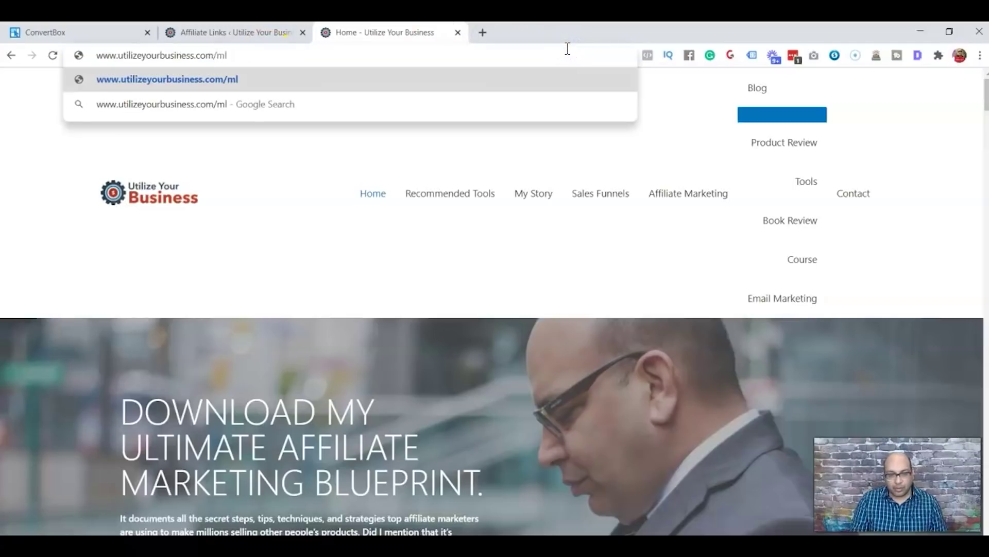
key("BackSpace")
key("BackSpace")
key("BackSpace")
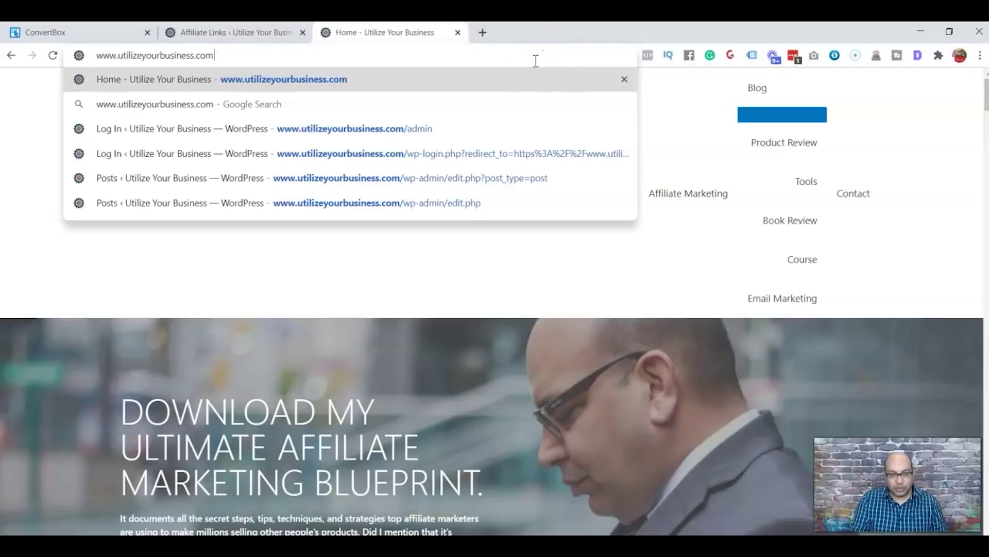
key("Return")
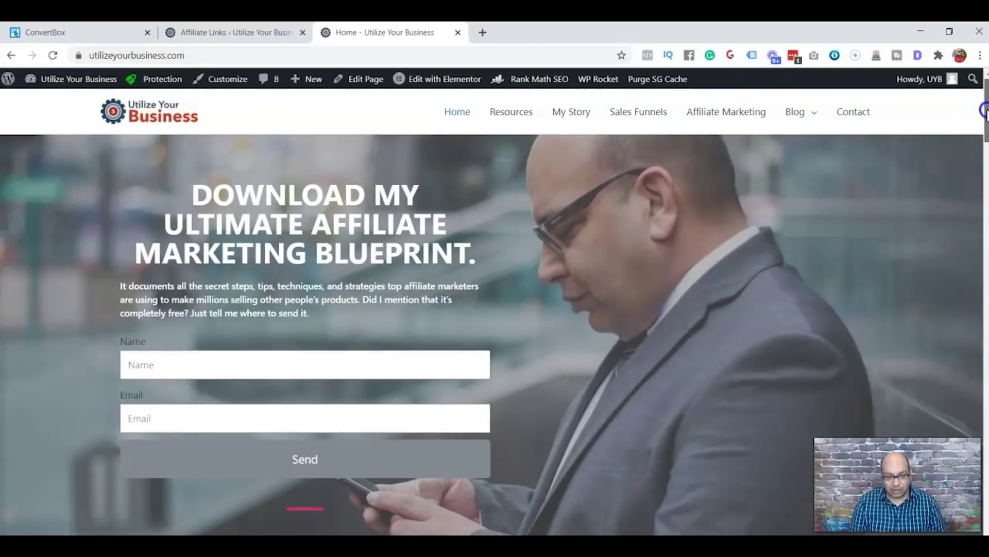
Step: Answer the homepage quiz YES, YES, Selling Products Or Services to reach the One Funnel Away offer
left_click_drag(986, 114, 986, 213)
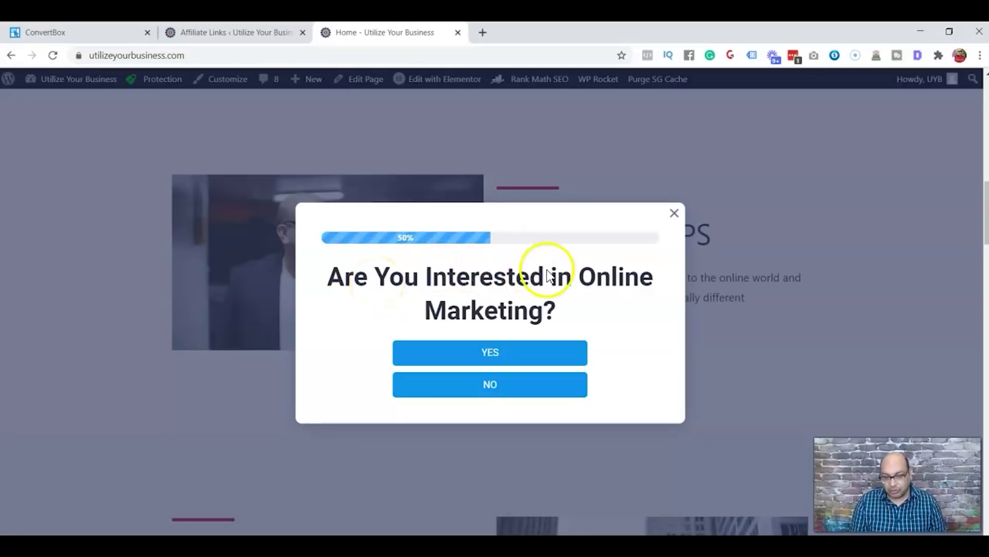
left_click(497, 355)
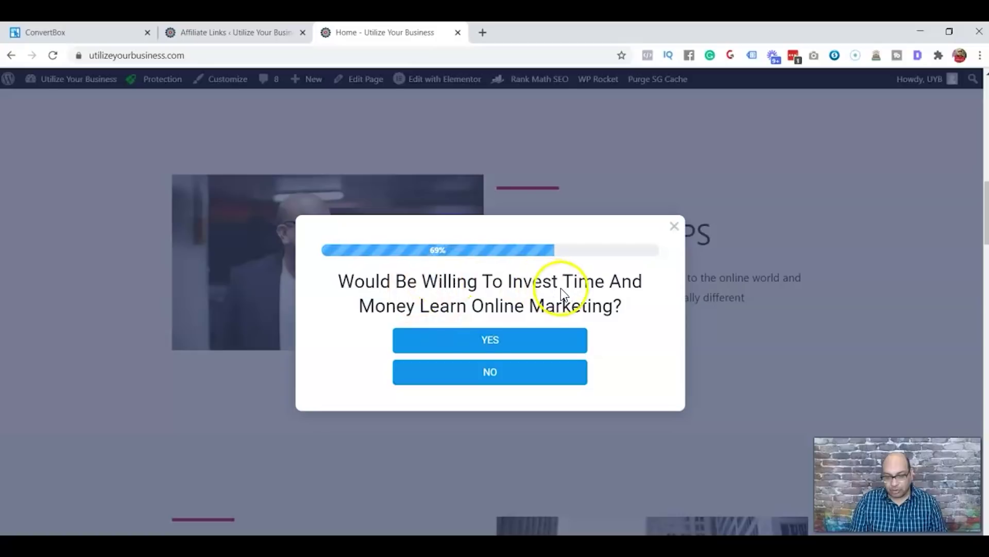
left_click(491, 338)
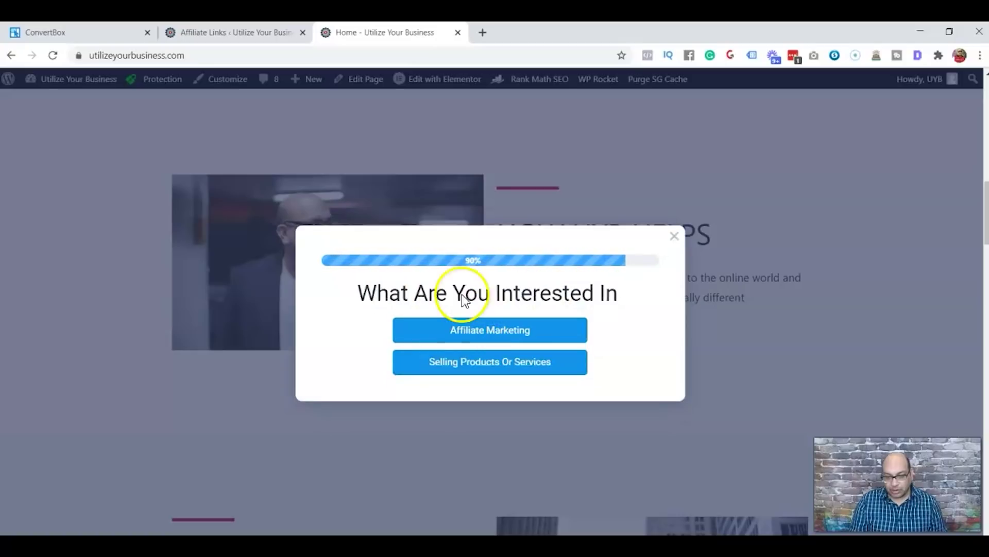
left_click(484, 363)
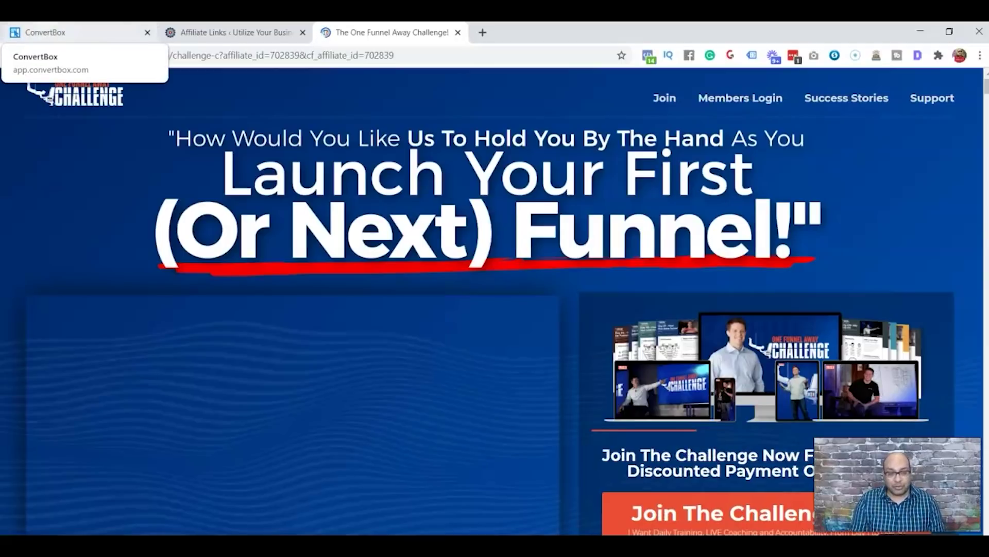
left_click(57, 31)
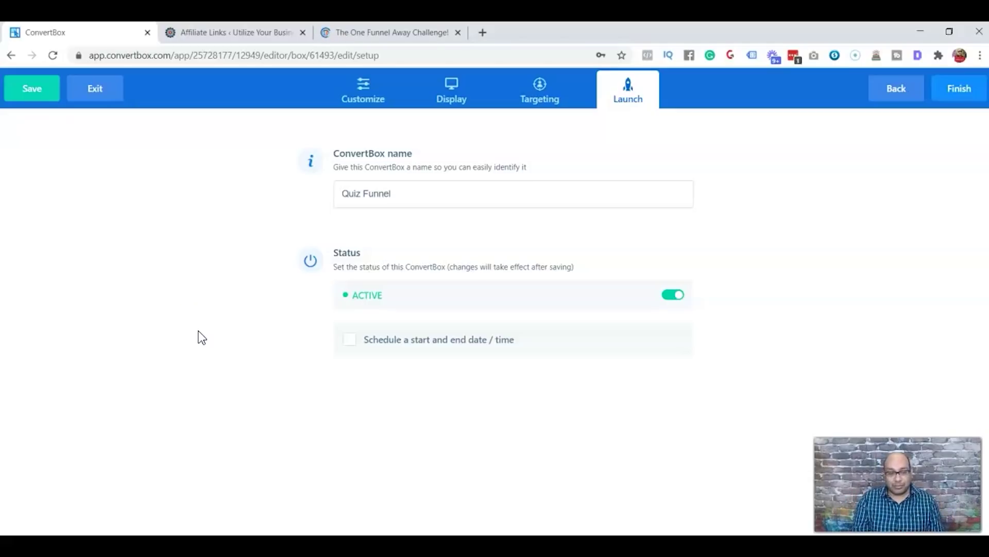
Step: Save the Quiz Funnel box with Finish and choose Return to editor
left_click(962, 89)
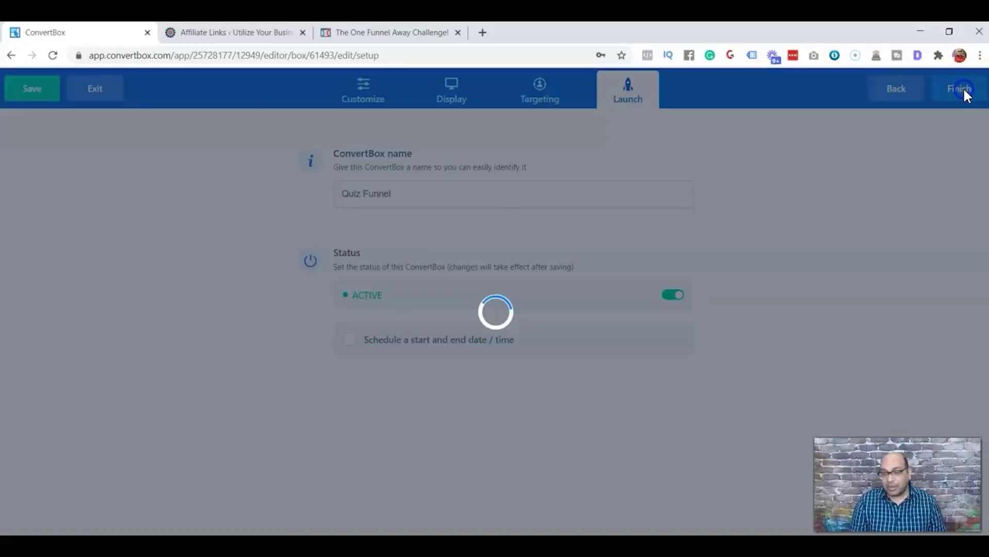
left_click(558, 217)
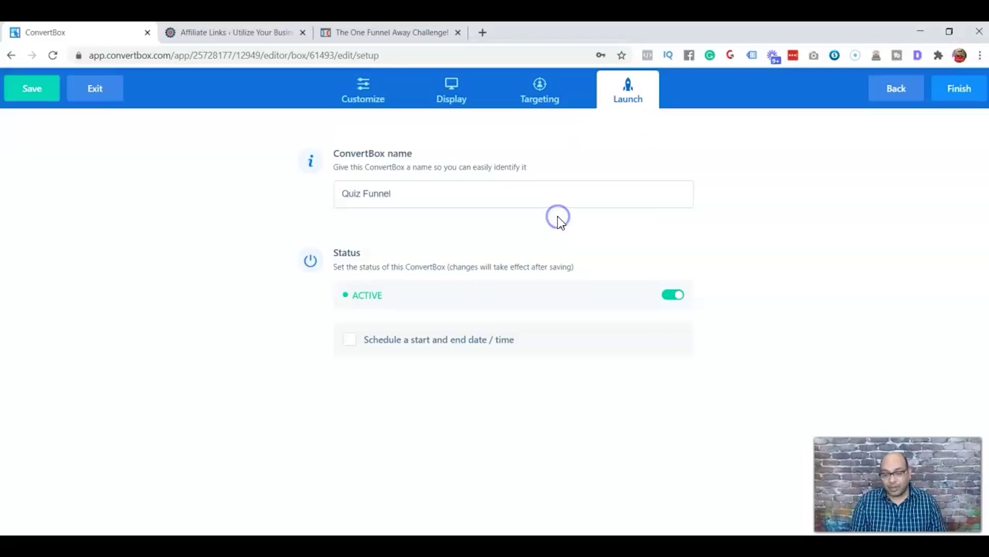